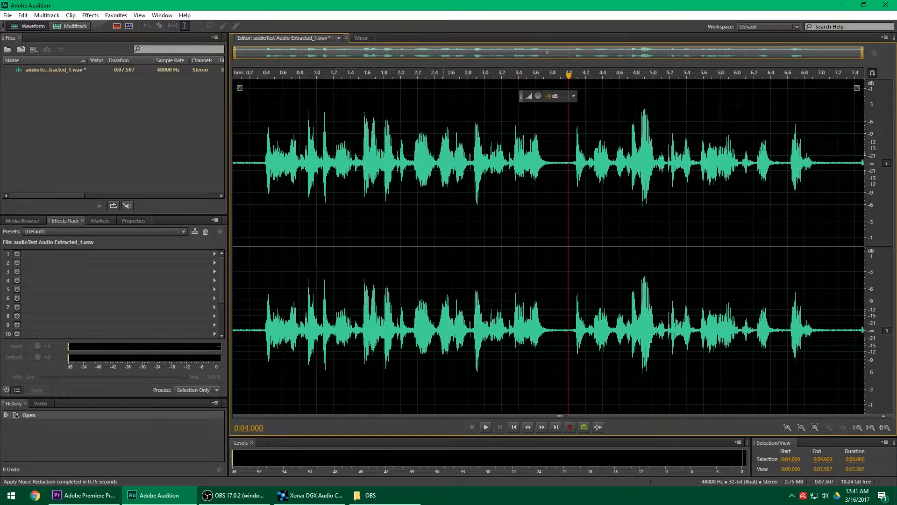
Play the recording from the start and highlight the loud peak between 4.8 and 5.0 s.
{"action": "left_click", "coordinate": [514, 427]}
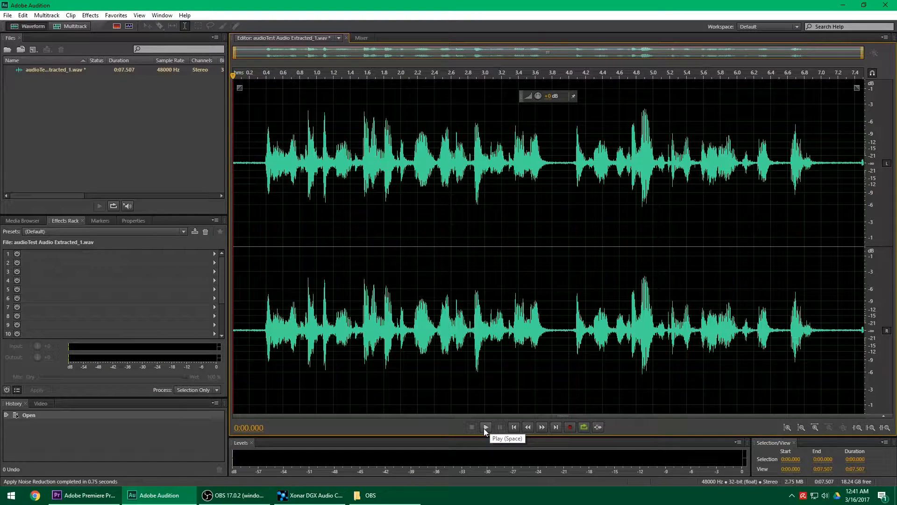
{"action": "left_click", "coordinate": [485, 429]}
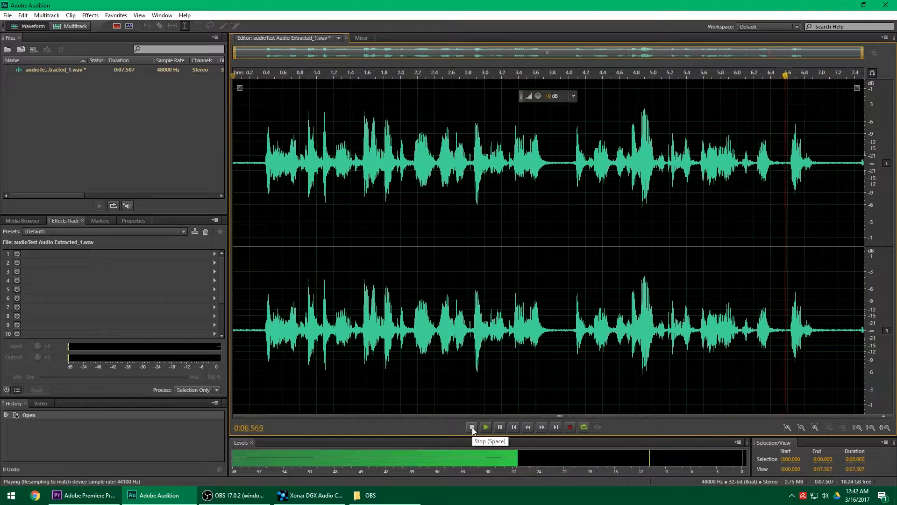
{"action": "left_click", "coordinate": [472, 427]}
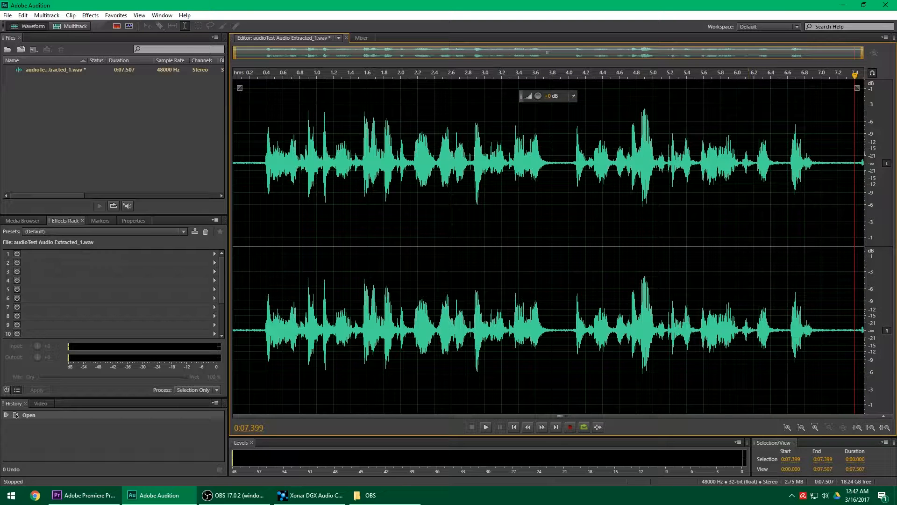
{"action": "left_click_drag", "start_coordinate": [636, 132], "coordinate": [653, 132]}
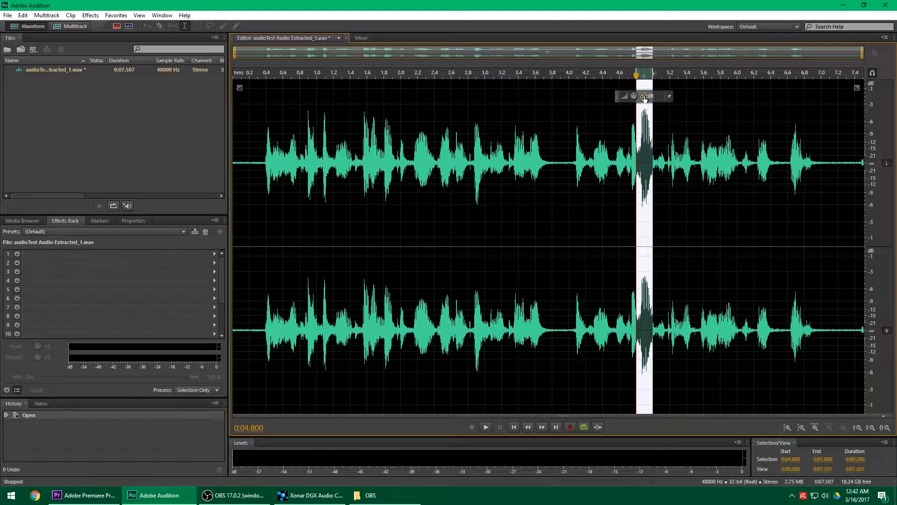
{"action": "left_click", "coordinate": [744, 122]}
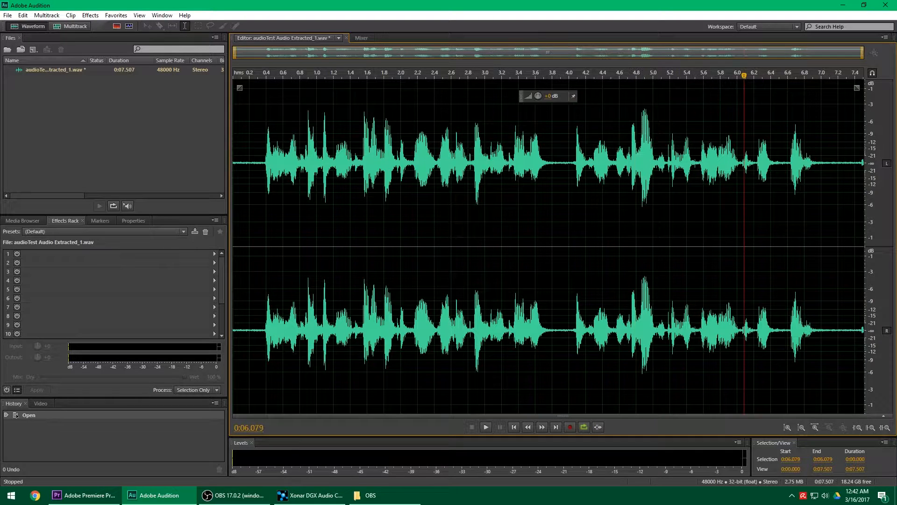
Normalize the entire audio file to 98%, with all channels normalized equally.
{"action": "key", "text": "ctrl+a"}
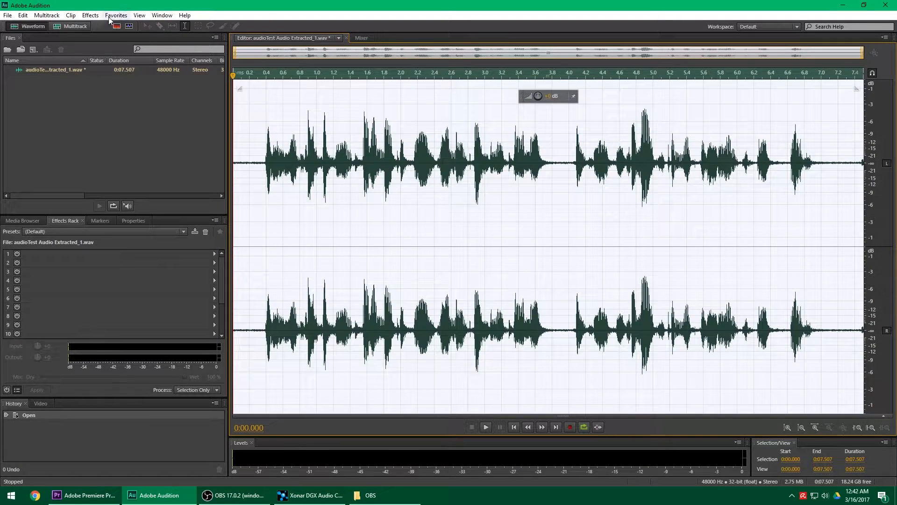
{"action": "left_click", "coordinate": [90, 15]}
{"action": "mouse_move", "coordinate": [105, 129]}
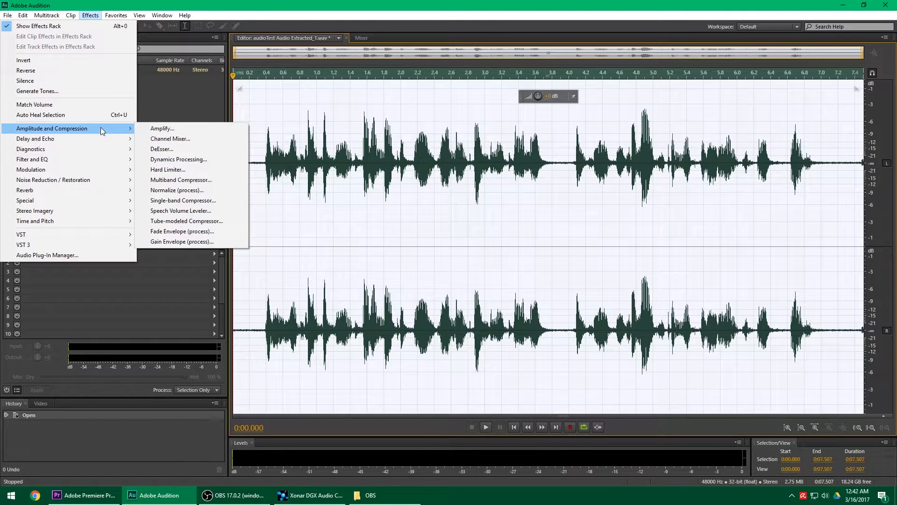
{"action": "left_click", "coordinate": [180, 191]}
{"action": "left_click_drag", "start_coordinate": [471, 215], "coordinate": [561, 216]}
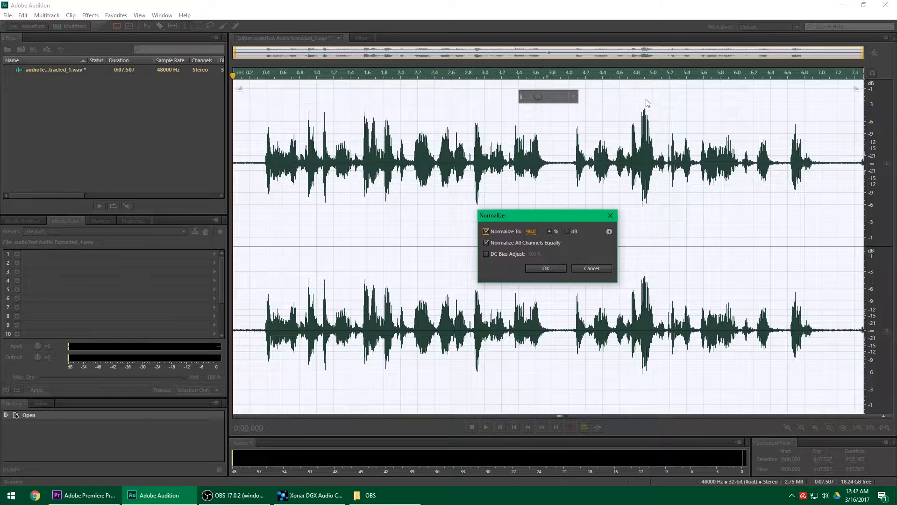
{"action": "left_click_drag", "start_coordinate": [528, 218], "coordinate": [446, 210]}
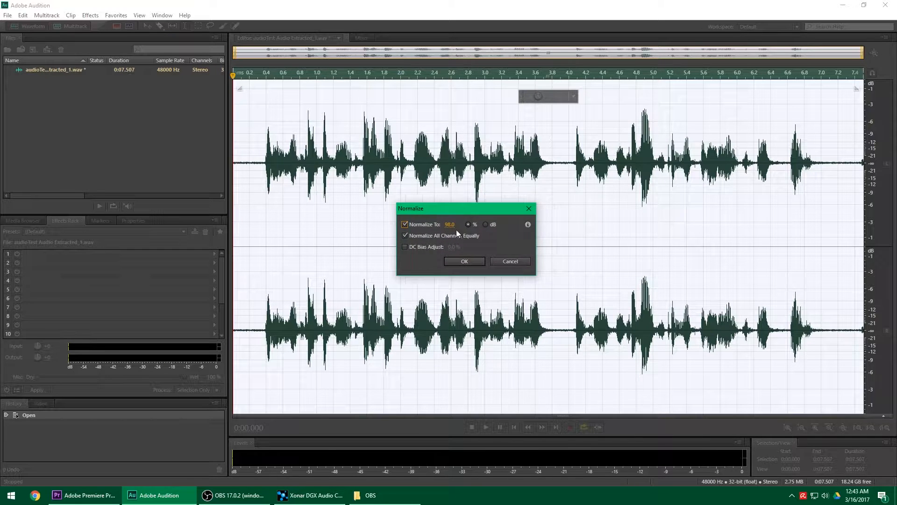
{"action": "left_click", "coordinate": [465, 261]}
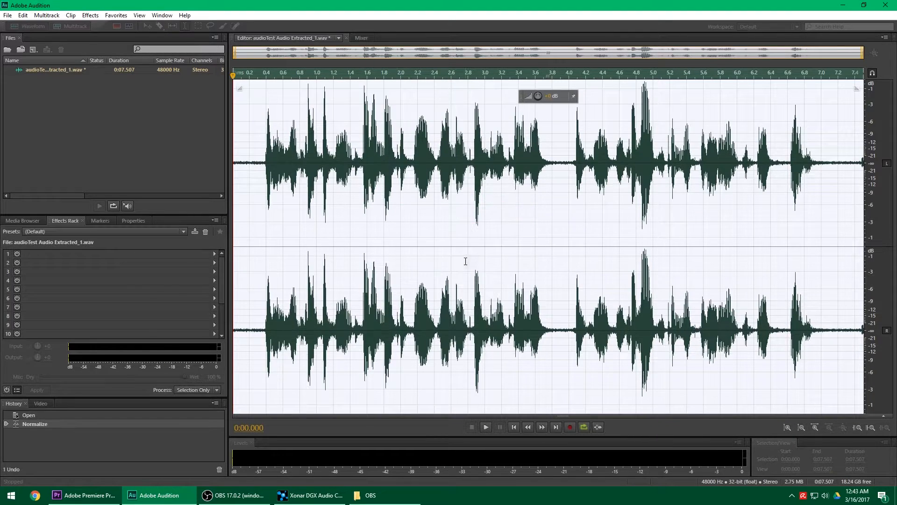
Play back the normalized audio from about 3.8 s and return the playhead to the start.
{"action": "left_click", "coordinate": [550, 198]}
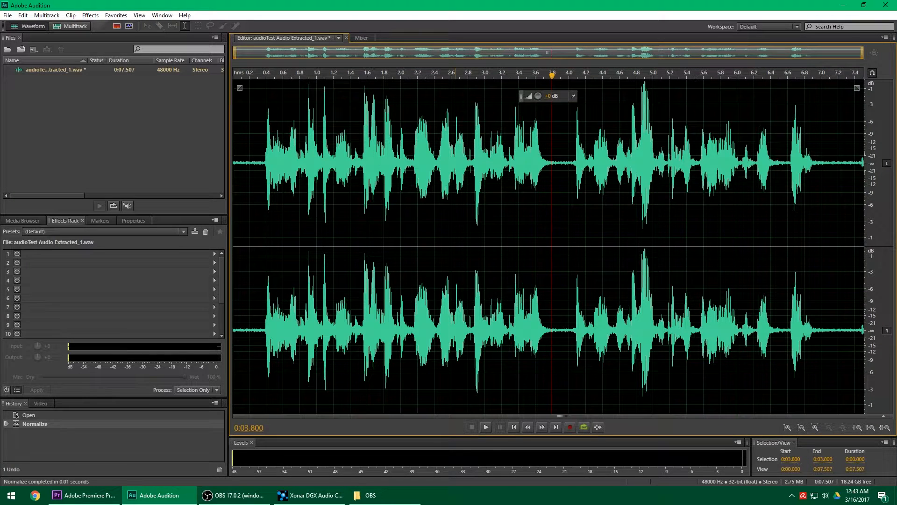
{"action": "key", "text": "space"}
{"action": "key", "text": "space"}
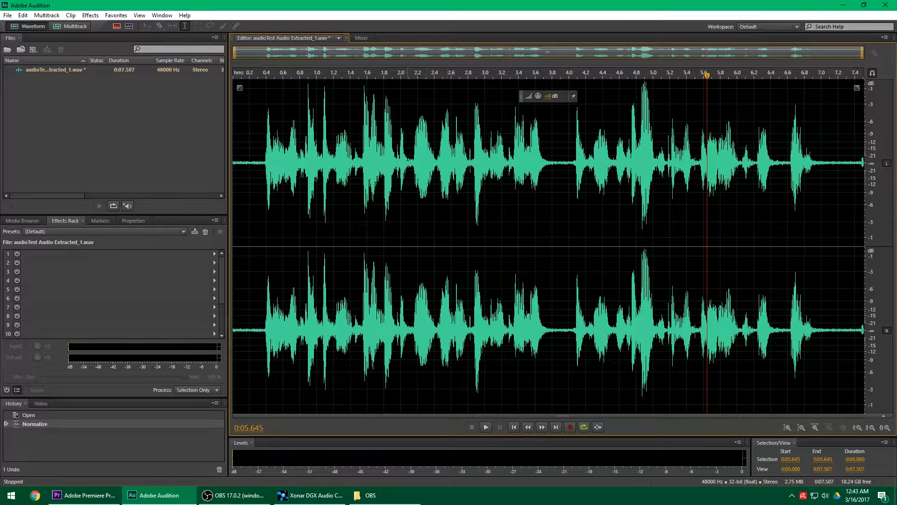
{"action": "left_click", "coordinate": [514, 427]}
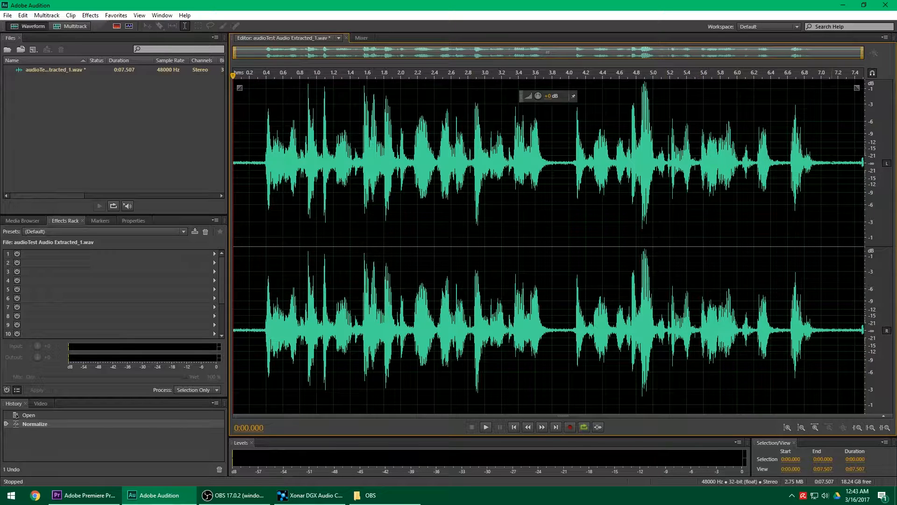
Capture a noise print from the quiet section near the file's end, about 6.96 to 7.45 s, after listening to it.
{"action": "left_click_drag", "start_coordinate": [234, 52], "coordinate": [771, 95]}
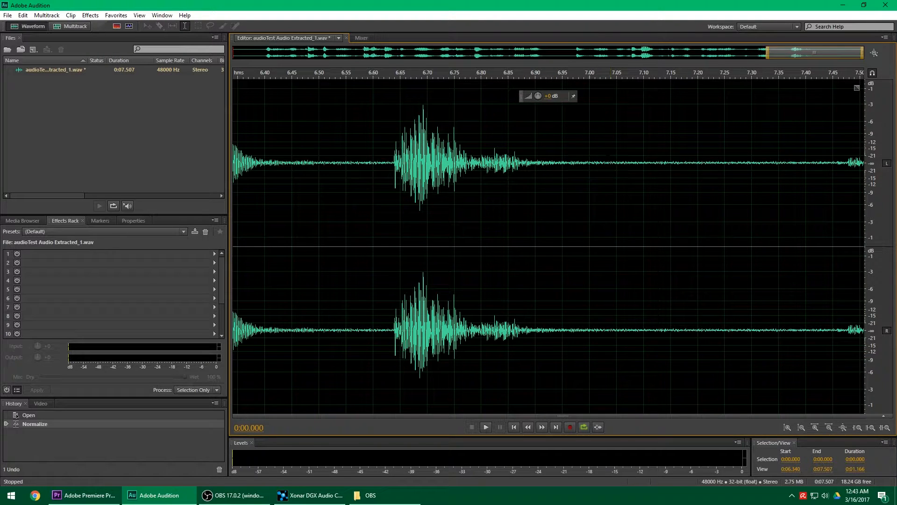
{"action": "left_click_drag", "start_coordinate": [565, 187], "coordinate": [832, 186]}
{"action": "key", "text": "space"}
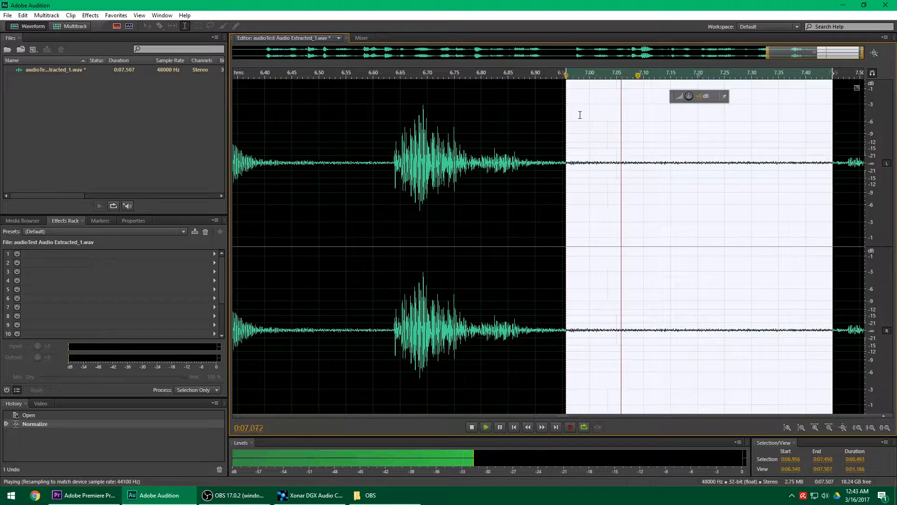
{"action": "key", "text": "space"}
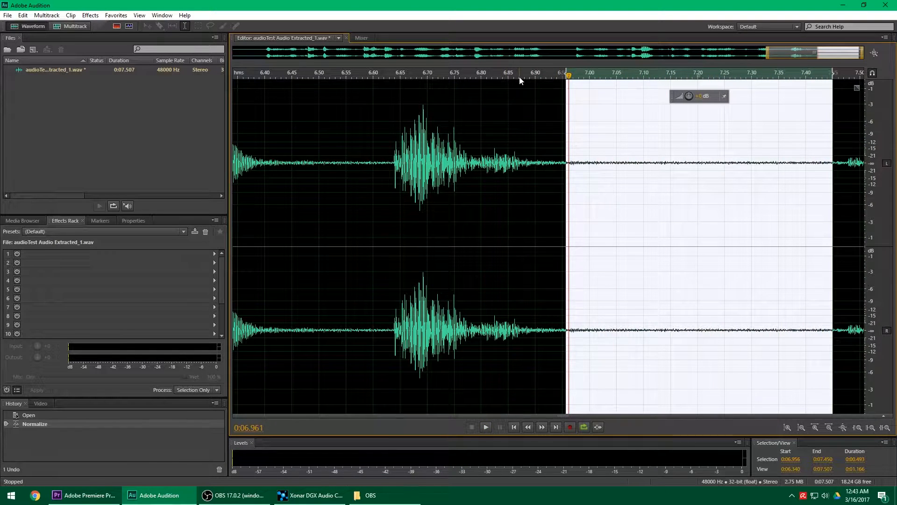
{"action": "right_click", "coordinate": [669, 193]}
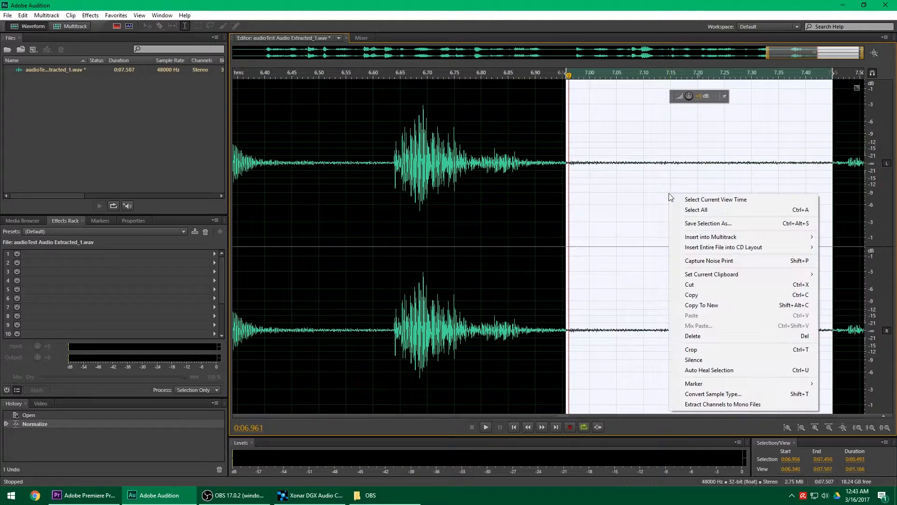
{"action": "left_click", "coordinate": [715, 261]}
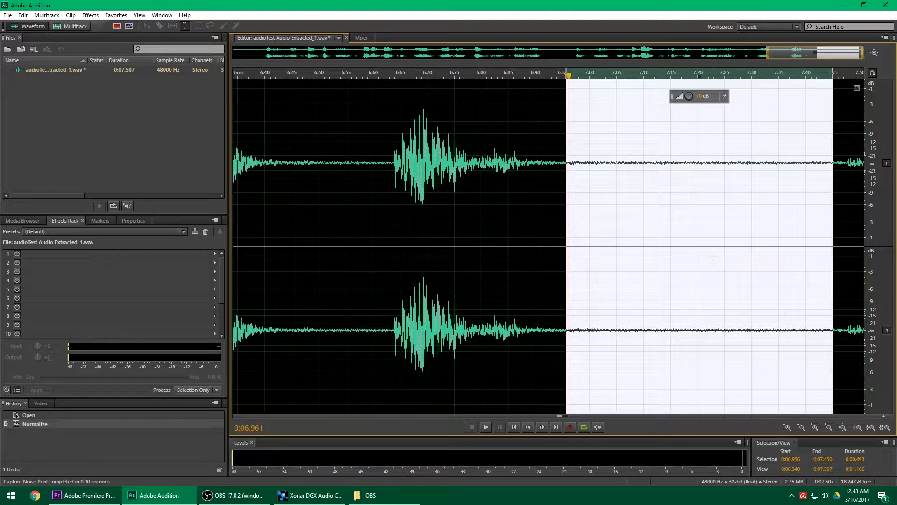
Clear the selection, open the Noise Reduction process, and load its Default preset.
{"action": "left_click", "coordinate": [535, 76]}
{"action": "left_click", "coordinate": [389, 76]}
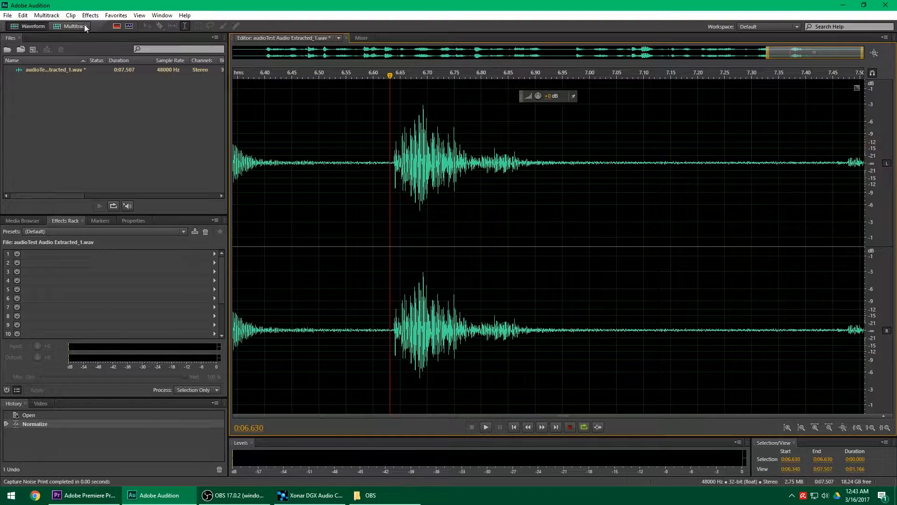
{"action": "left_click", "coordinate": [91, 15]}
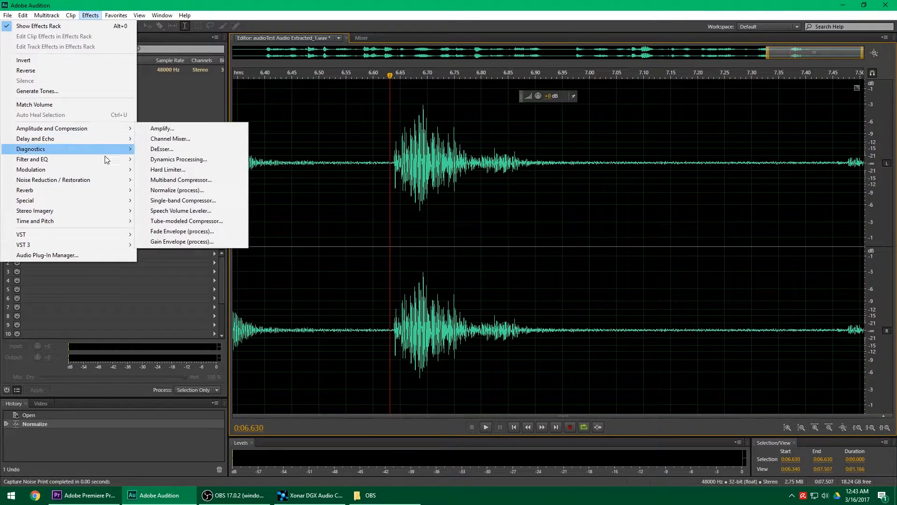
{"action": "mouse_move", "coordinate": [103, 180]}
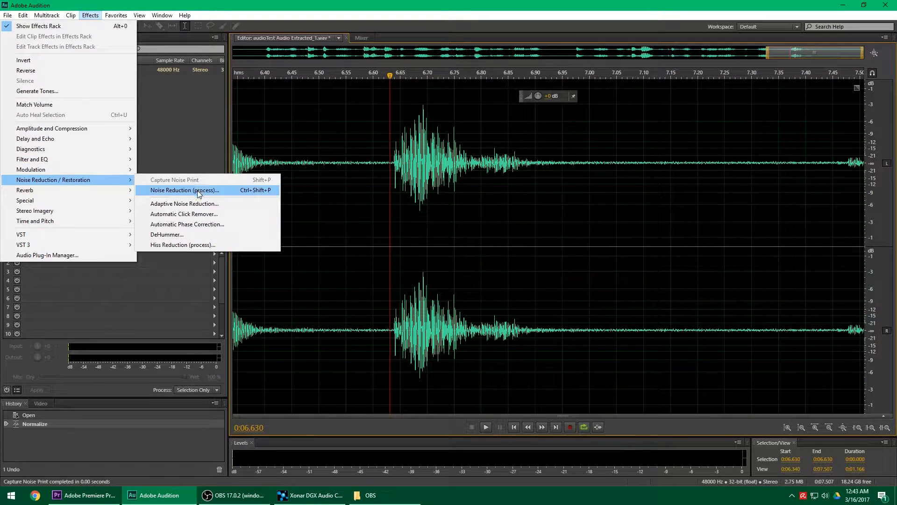
{"action": "left_click", "coordinate": [198, 191]}
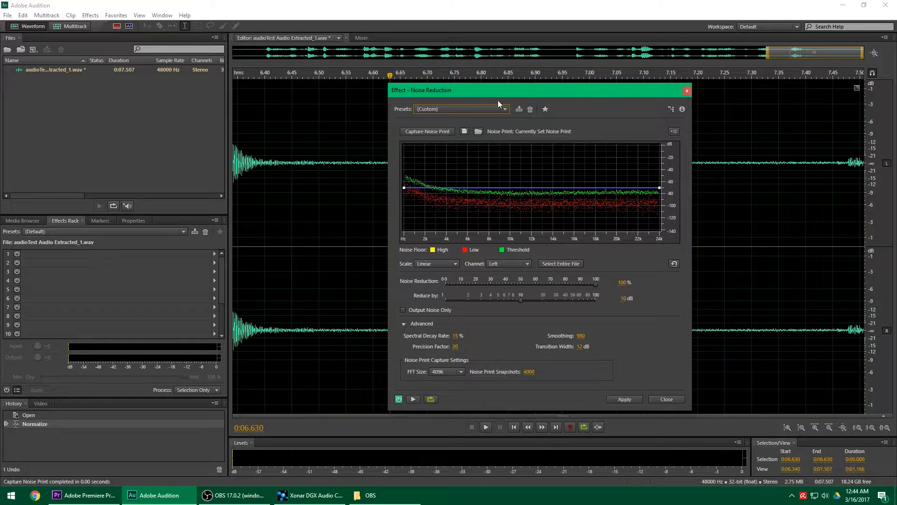
{"action": "left_click", "coordinate": [459, 109]}
{"action": "left_click", "coordinate": [453, 116]}
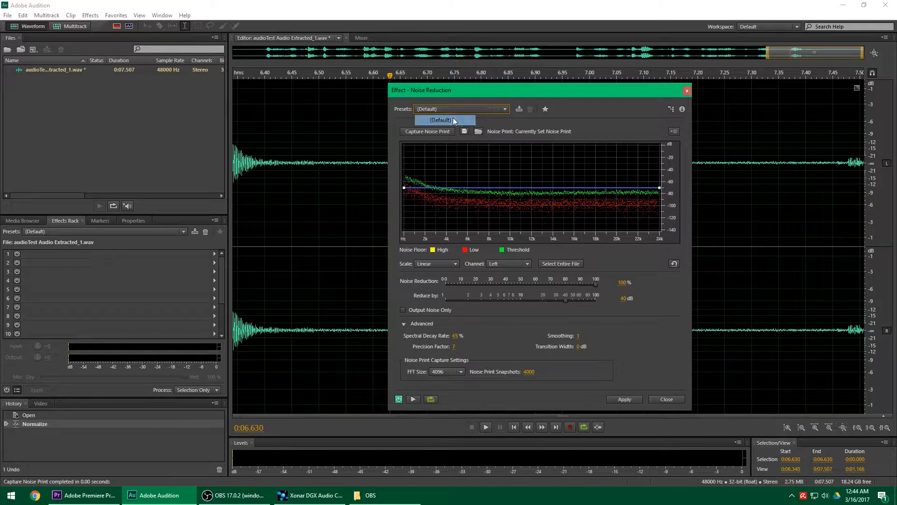
Select the entire file for noise reduction and preview the effect with the Default preset.
{"action": "left_click_drag", "start_coordinate": [516, 91], "coordinate": [447, 86]}
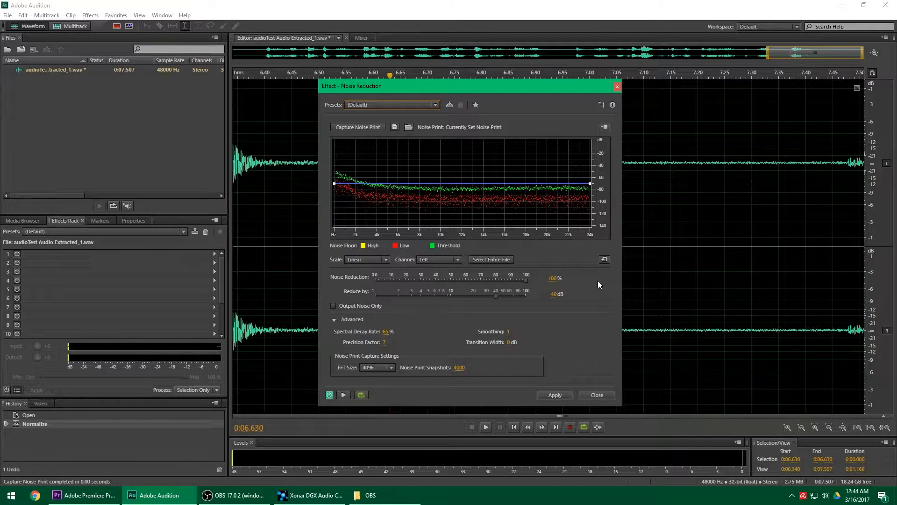
{"action": "left_click", "coordinate": [495, 258]}
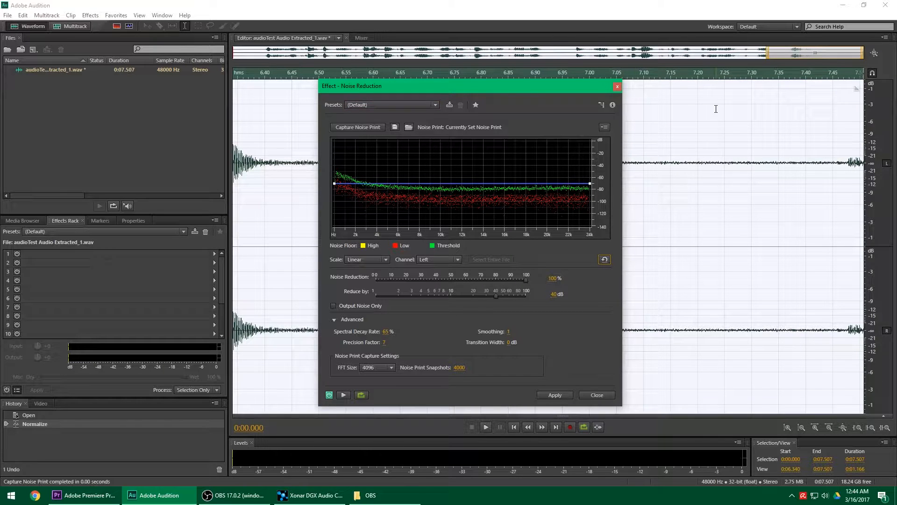
{"action": "left_click_drag", "start_coordinate": [767, 52], "coordinate": [188, 37]}
{"action": "left_click_drag", "start_coordinate": [331, 57], "coordinate": [865, 58]}
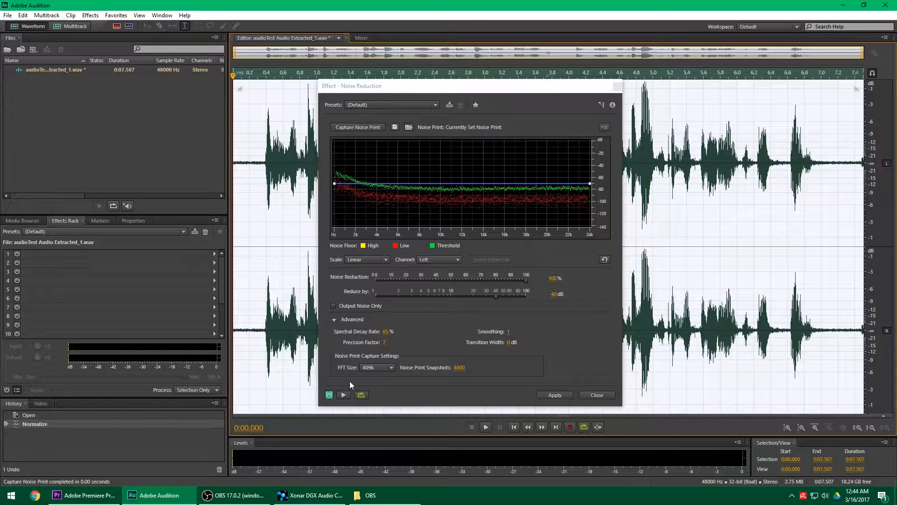
{"action": "left_click", "coordinate": [343, 395]}
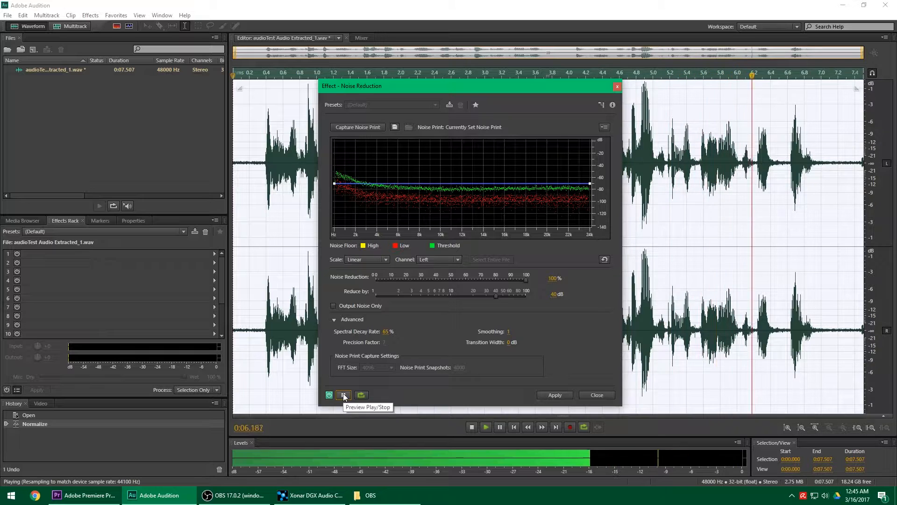
{"action": "left_click", "coordinate": [343, 395]}
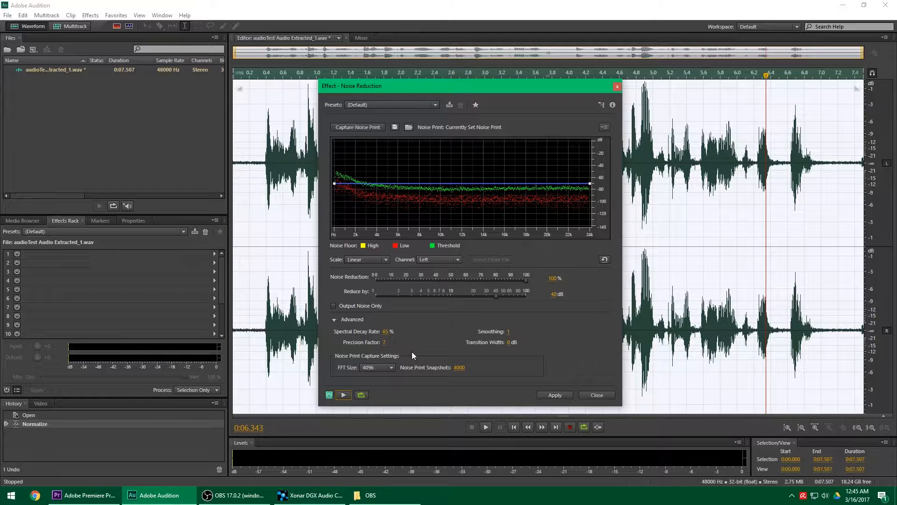
Set the noise reduction's Reduce by amount to 15 dB and preview the result.
{"action": "left_click", "coordinate": [553, 294]}
{"action": "type", "text": "15"}
{"action": "key", "text": "Return"}
{"action": "left_click", "coordinate": [343, 394]}
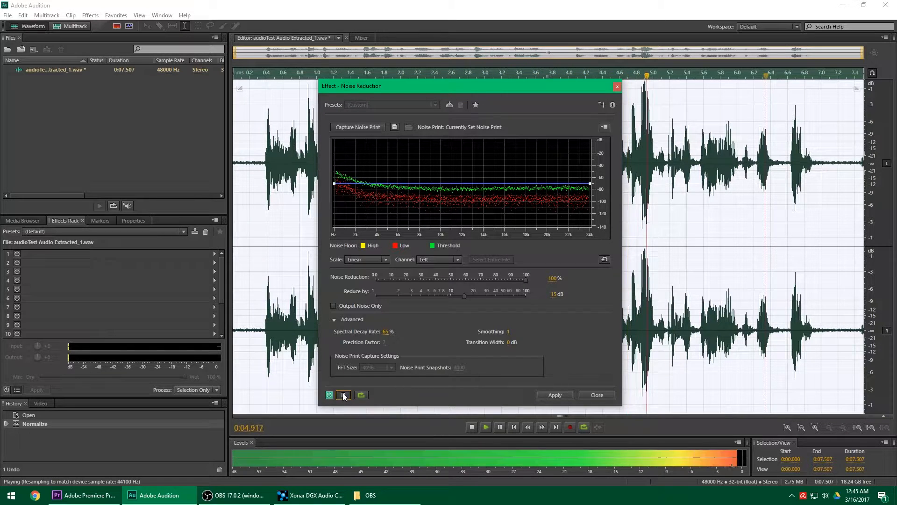
{"action": "left_click", "coordinate": [343, 394]}
Set the noise reduction's Reduce by amount to 12 dB and preview the result.
{"action": "left_click", "coordinate": [556, 294]}
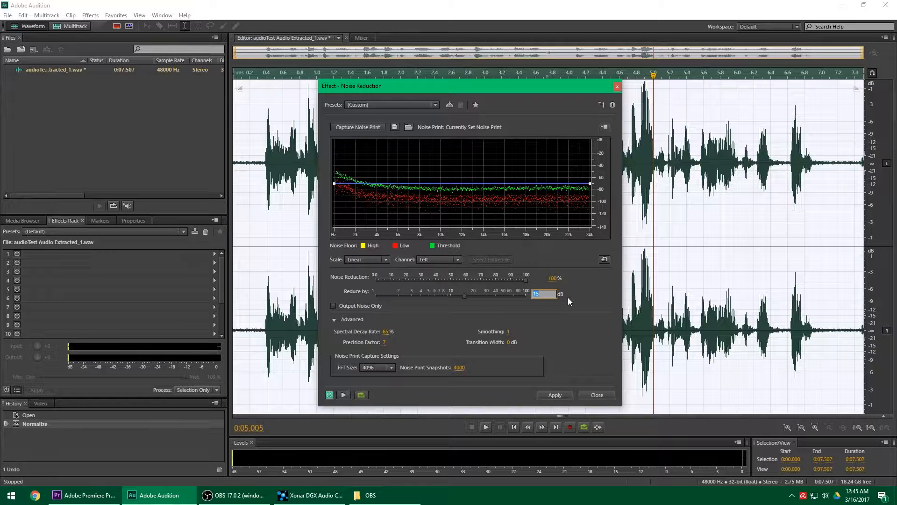
{"action": "type", "text": "12"}
{"action": "key", "text": "Return"}
{"action": "left_click", "coordinate": [343, 394]}
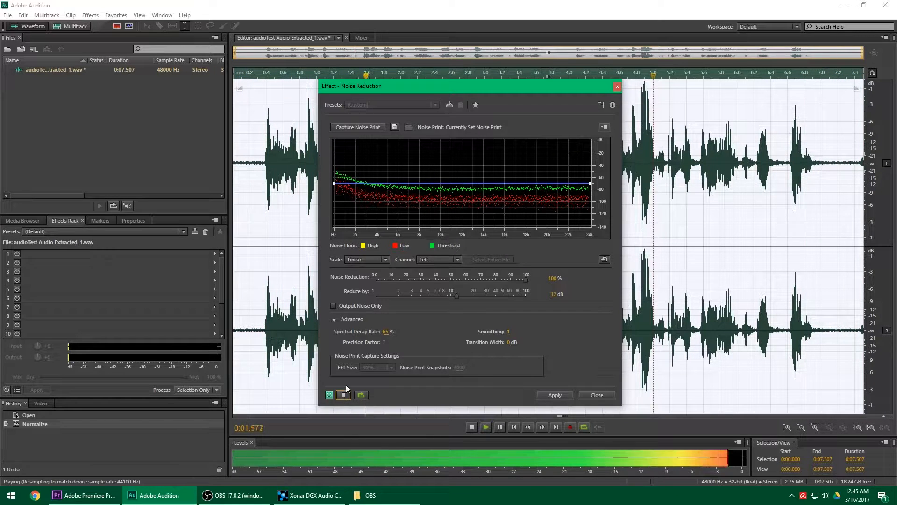
{"action": "left_click", "coordinate": [343, 395]}
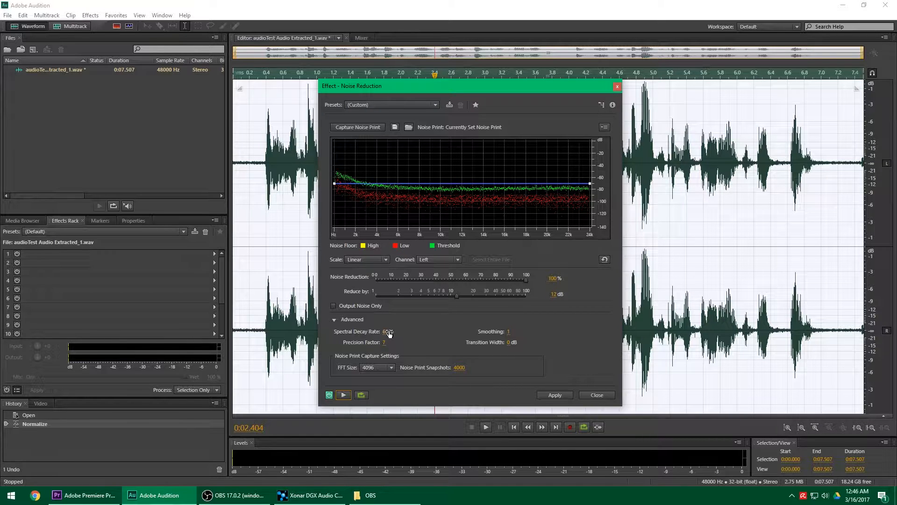
Try different Spectral Decay Rates while previewing the noise reduction and leave the rate at 55%.
{"action": "left_click_drag", "start_coordinate": [387, 335], "coordinate": [387, 341]}
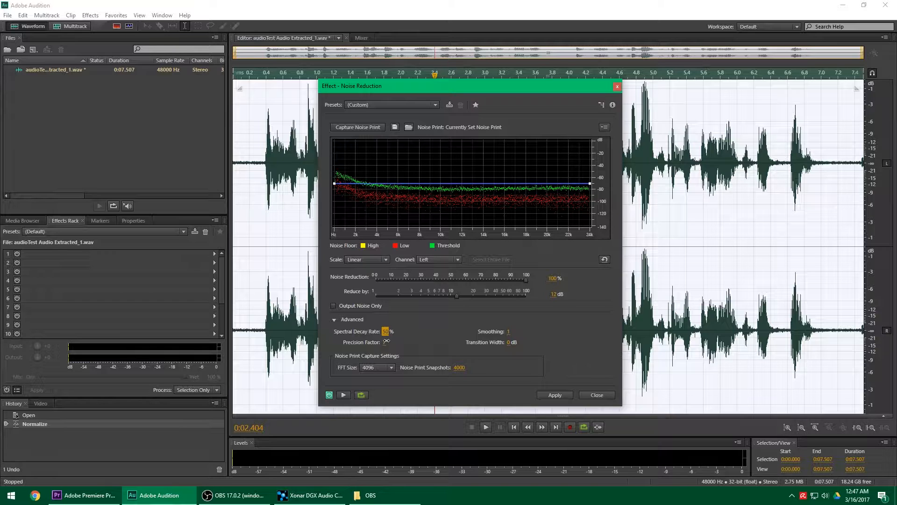
{"action": "left_click", "coordinate": [344, 394]}
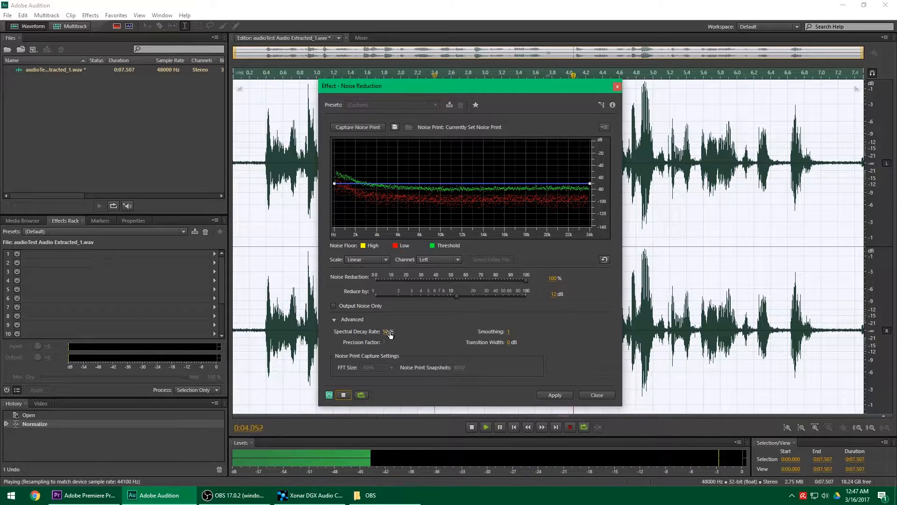
{"action": "left_click_drag", "start_coordinate": [388, 333], "coordinate": [398, 295]}
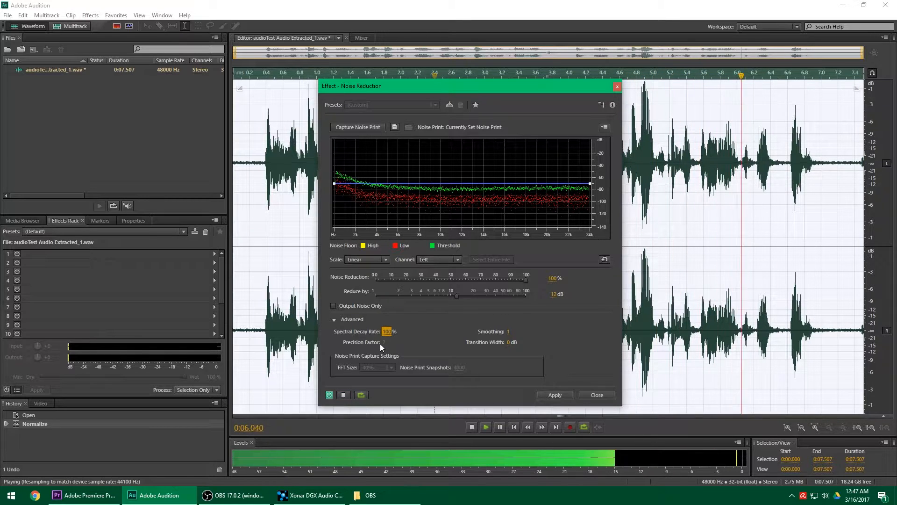
{"action": "left_click_drag", "start_coordinate": [387, 331], "coordinate": [392, 358]}
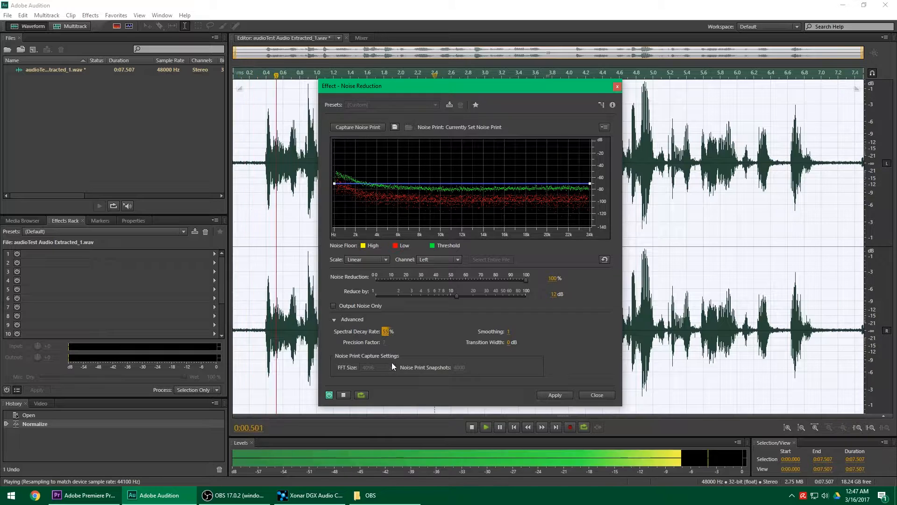
{"action": "left_click", "coordinate": [342, 393]}
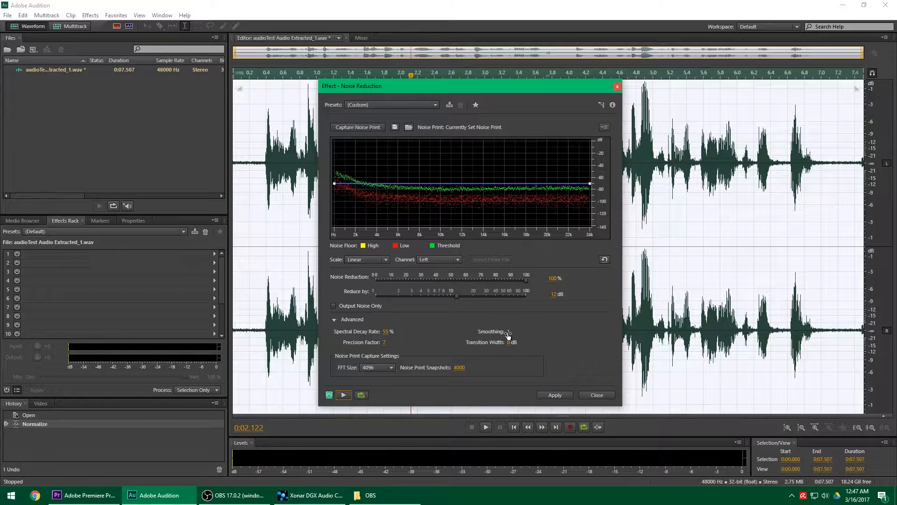
Set the noise reduction's Smoothing to 980 while previewing the effect.
{"action": "mouse_move", "coordinate": [508, 334]}
{"action": "left_click", "coordinate": [346, 395]}
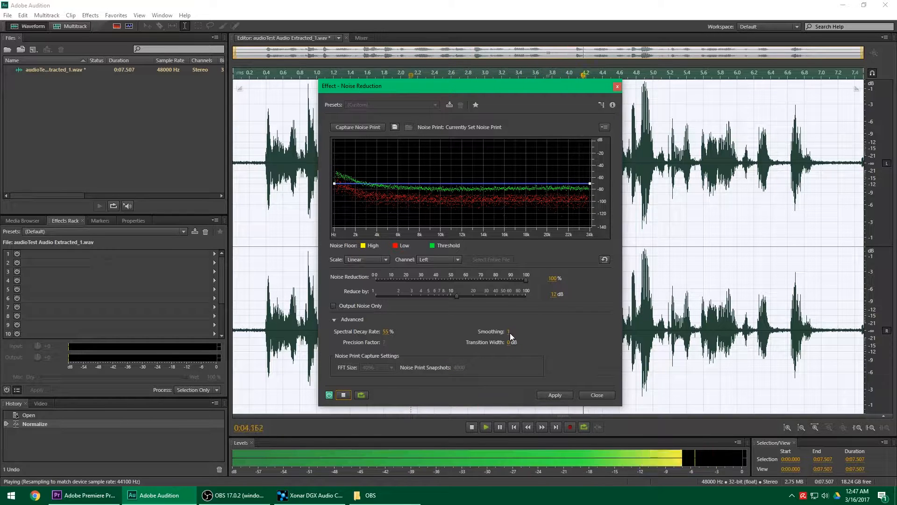
{"action": "left_click_drag", "start_coordinate": [509, 332], "coordinate": [736, 326]}
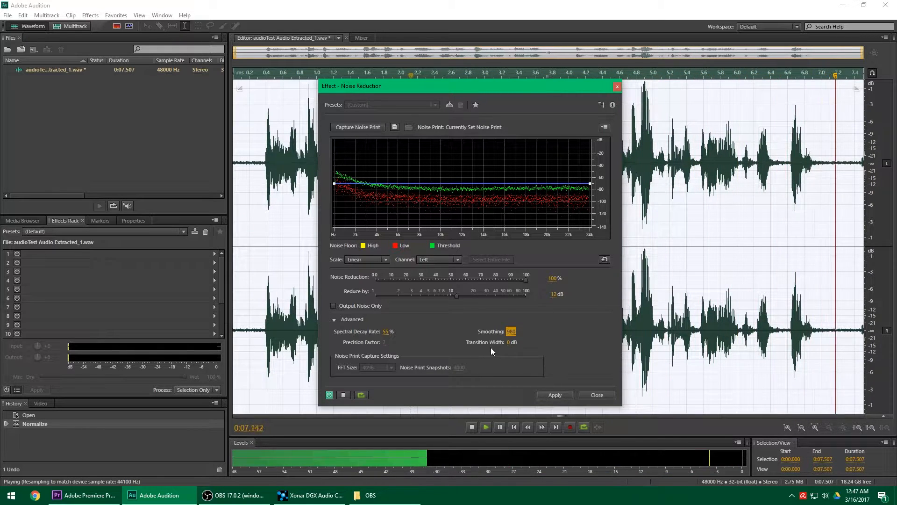
{"action": "left_click", "coordinate": [340, 395]}
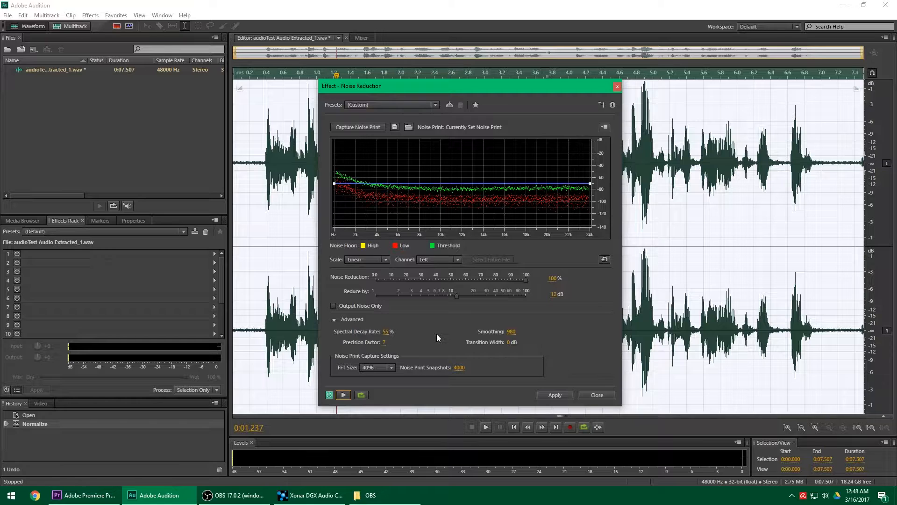
Set the noise reduction's Precision Factor to 20 and its Transition Width to 12 dB.
{"action": "left_click", "coordinate": [384, 341]}
{"action": "type", "text": "20"}
{"action": "key", "text": "Return"}
{"action": "left_click", "coordinate": [509, 342]}
{"action": "type", "text": "10"}
{"action": "key", "text": "Return"}
Preview the recording with the tuned noise reduction settings and apply the effect to the entire file.
{"action": "left_click", "coordinate": [344, 394]}
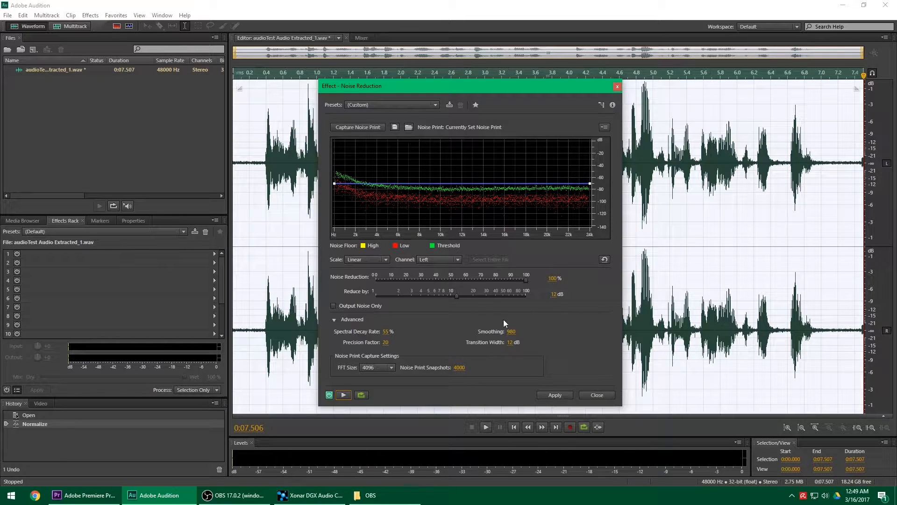
{"action": "left_click", "coordinate": [345, 395]}
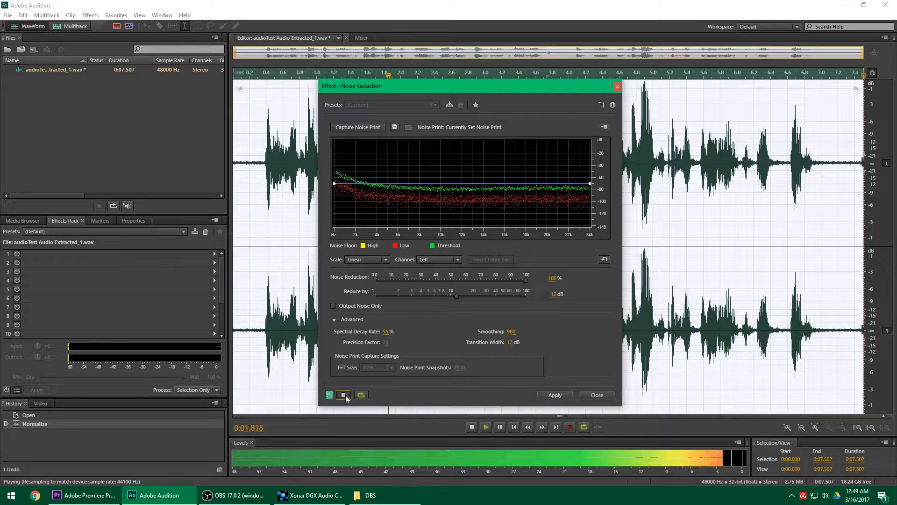
{"action": "left_click", "coordinate": [345, 395]}
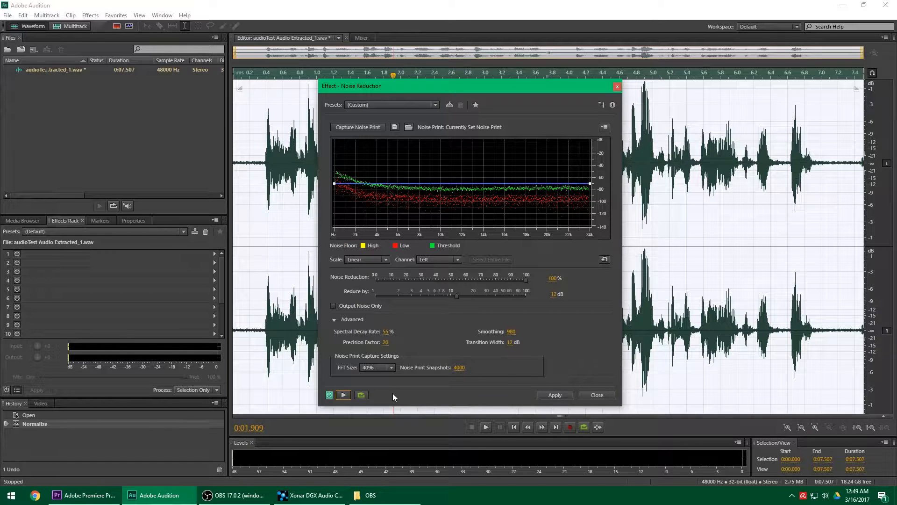
{"action": "left_click", "coordinate": [340, 394]}
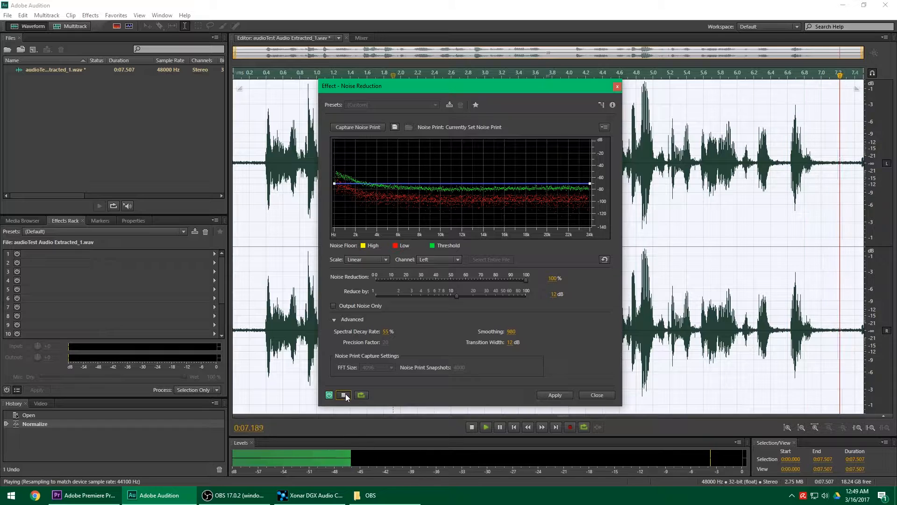
{"action": "left_click", "coordinate": [346, 393]}
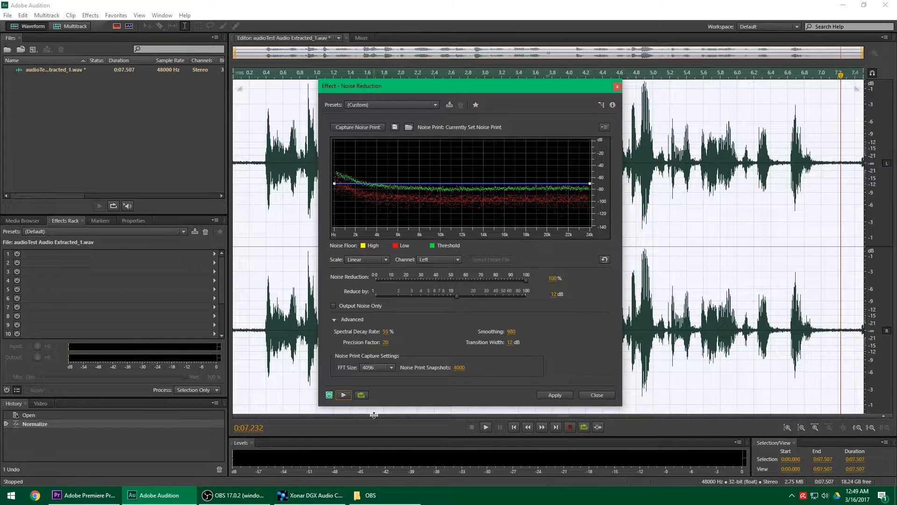
{"action": "left_click", "coordinate": [555, 395]}
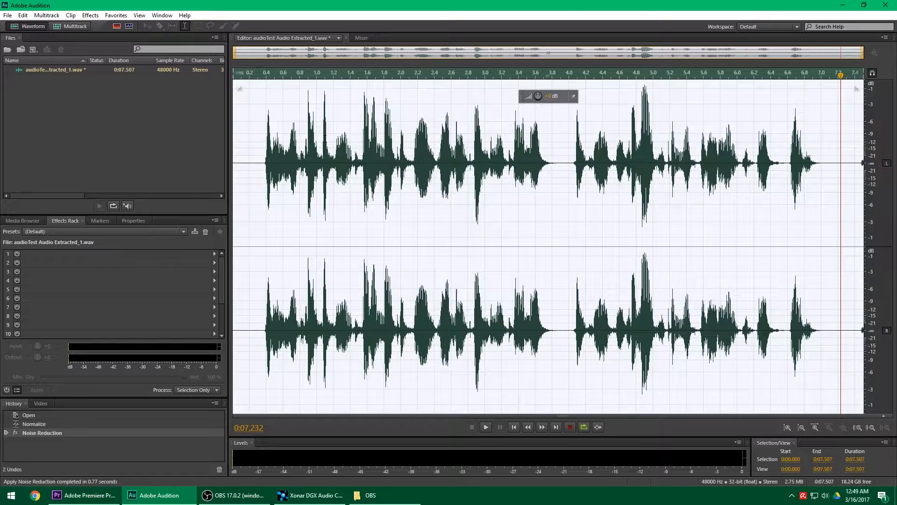
Select the entire waveform and open the Dynamics Processing effect.
{"action": "left_click_drag", "start_coordinate": [653, 163], "coordinate": [628, 162]}
{"action": "left_click", "coordinate": [464, 163]}
{"action": "left_click", "coordinate": [541, 160]}
{"action": "key", "text": "ctrl+a"}
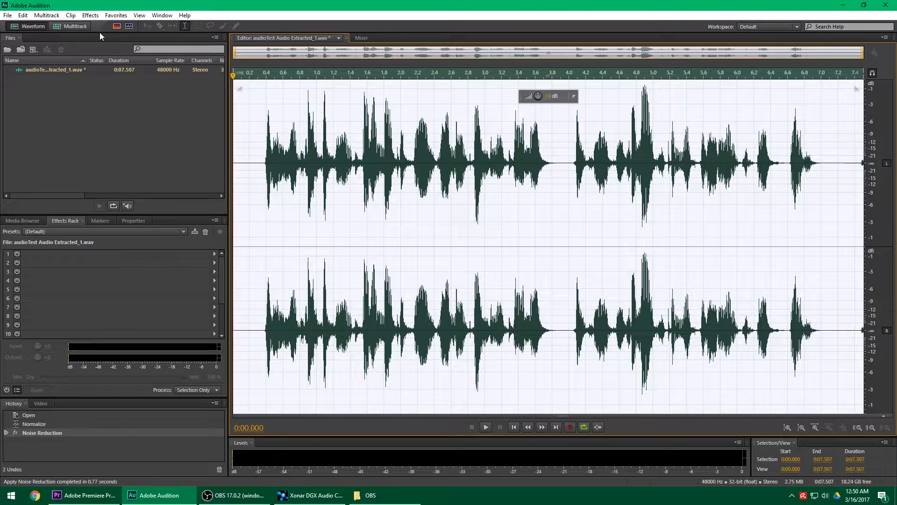
{"action": "left_click", "coordinate": [90, 15]}
{"action": "mouse_move", "coordinate": [80, 129]}
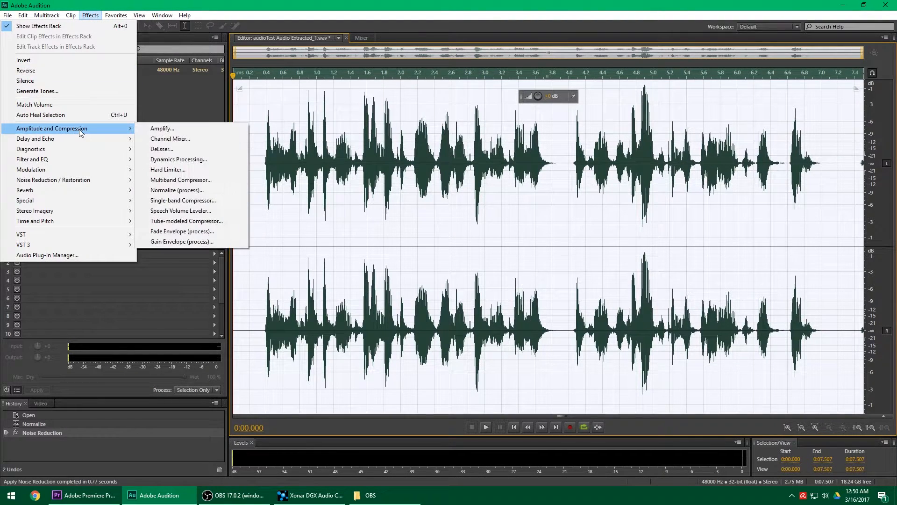
{"action": "left_click", "coordinate": [179, 160]}
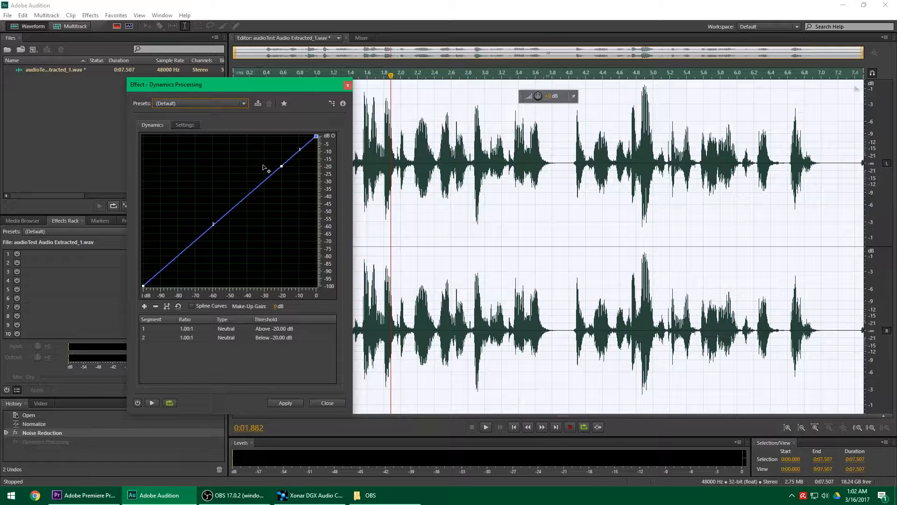
Try a compression curve with a -30 dB threshold and a 2.23:1 ratio above it, and preview the result.
{"action": "left_click_drag", "start_coordinate": [282, 167], "coordinate": [265, 182]}
{"action": "left_click_drag", "start_coordinate": [309, 144], "coordinate": [313, 161]}
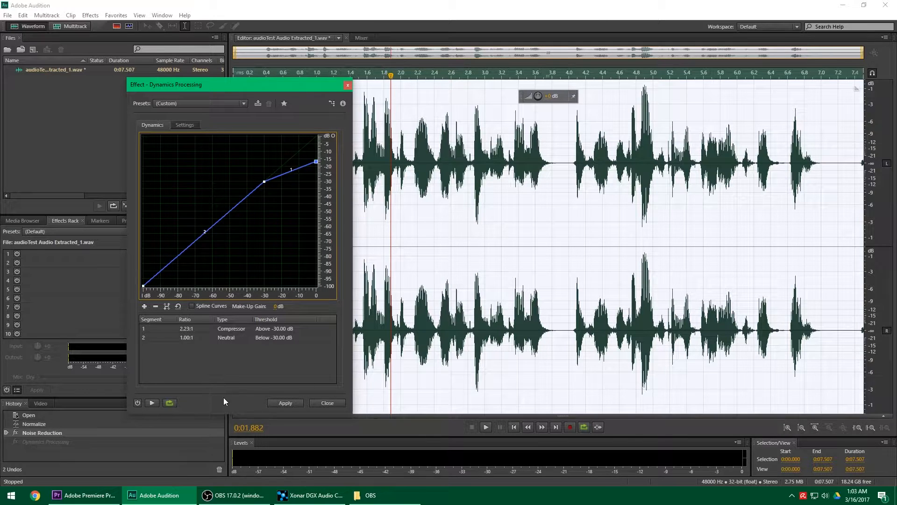
{"action": "left_click", "coordinate": [152, 402]}
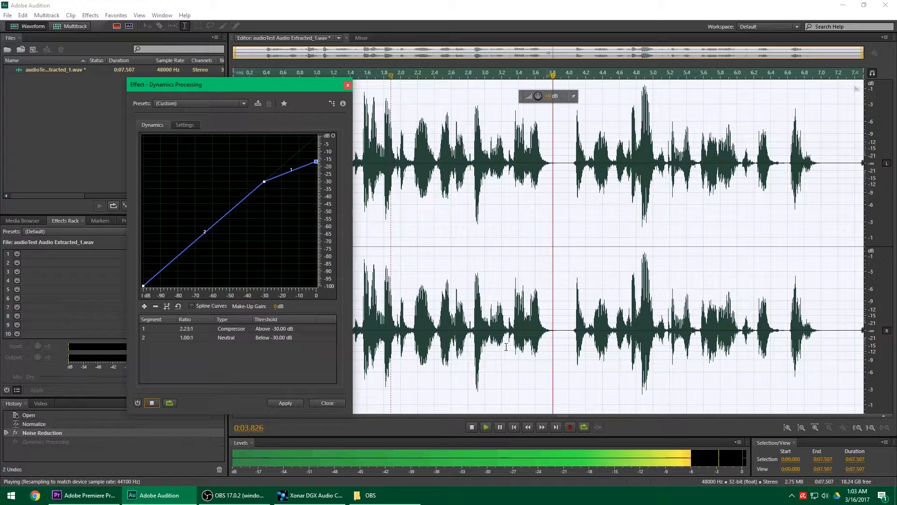
{"action": "left_click", "coordinate": [152, 403]}
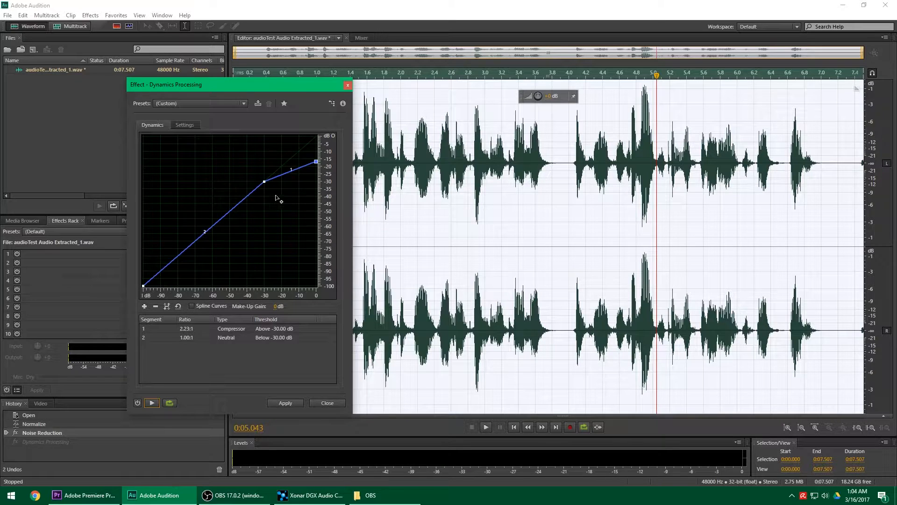
Reshape the curve to compress about 4.23:1 above a threshold of about -11.9 dB, and preview the result.
{"action": "mouse_move", "coordinate": [265, 182]}
{"action": "left_click_drag", "start_coordinate": [265, 182], "coordinate": [317, 136]}
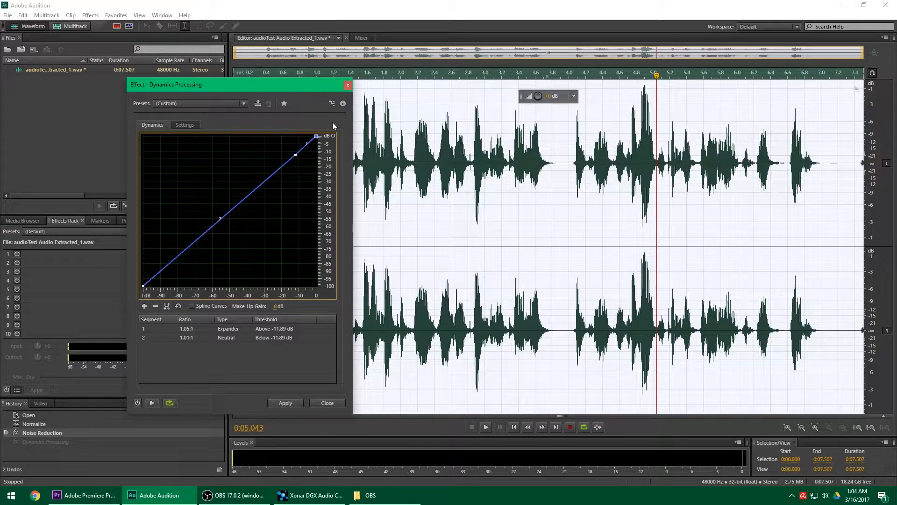
{"action": "mouse_move", "coordinate": [316, 136]}
{"action": "left_click_drag", "start_coordinate": [321, 137], "coordinate": [335, 153]}
{"action": "left_click", "coordinate": [152, 403]}
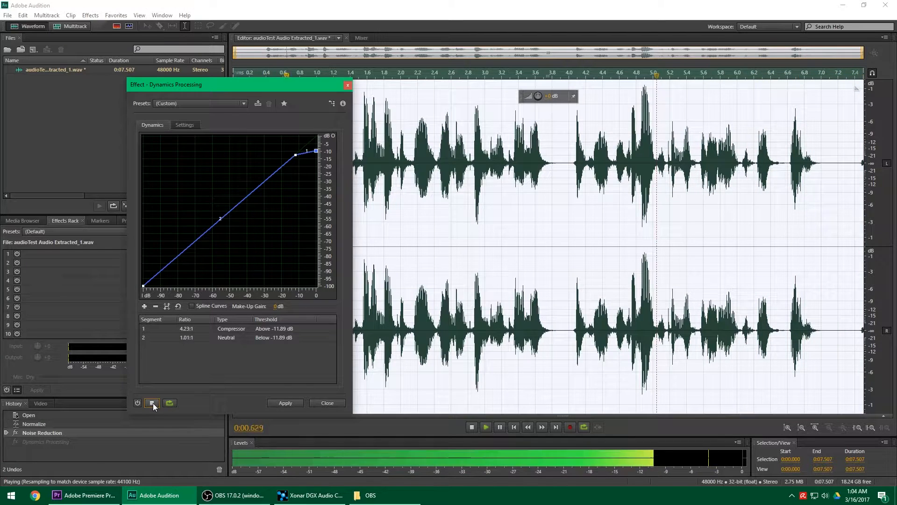
{"action": "left_click", "coordinate": [153, 403]}
{"action": "left_click", "coordinate": [152, 403]}
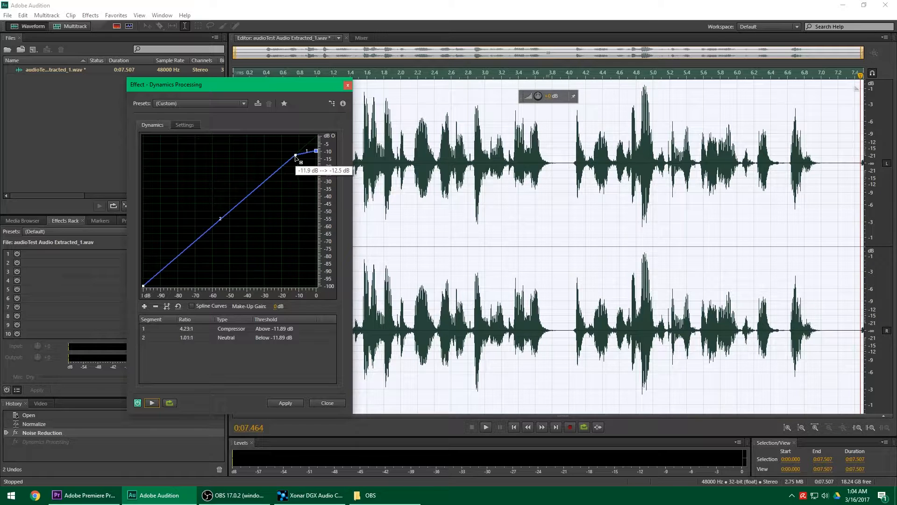
Set the curve to compress about 4.3:1 above about -16.2 dB, preview it, and apply the dynamics processing.
{"action": "left_click_drag", "start_coordinate": [295, 154], "coordinate": [316, 156]}
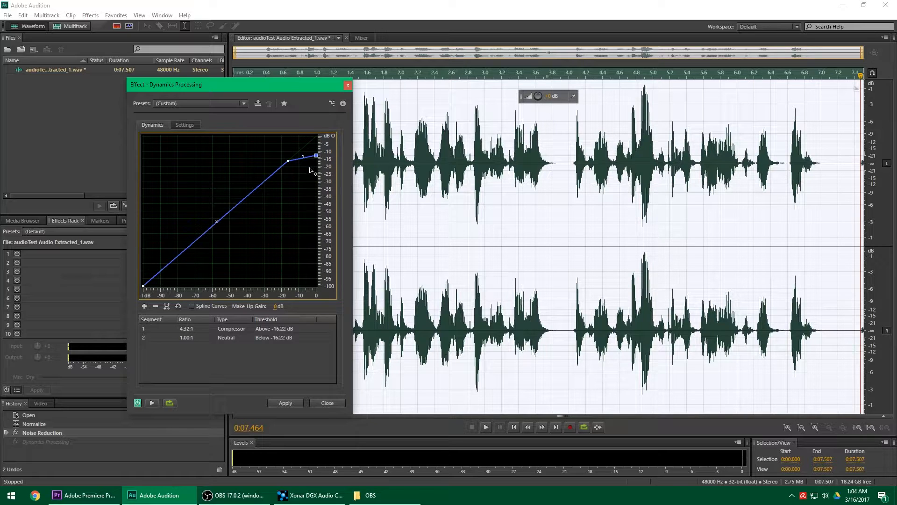
{"action": "left_click", "coordinate": [152, 403]}
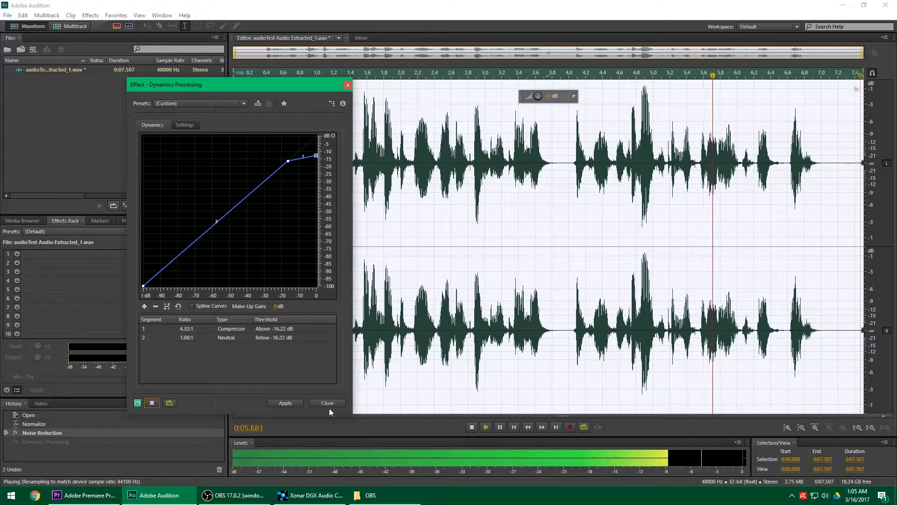
{"action": "key", "text": "space"}
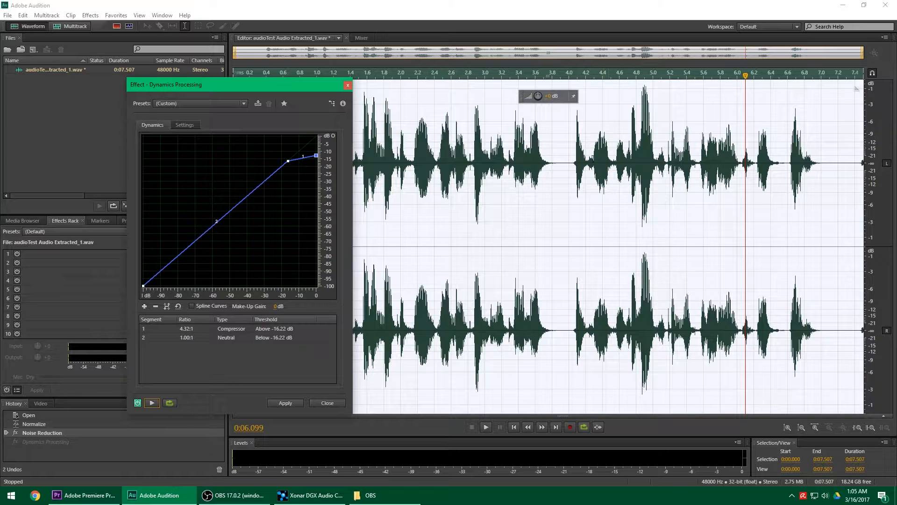
{"action": "left_click", "coordinate": [293, 400]}
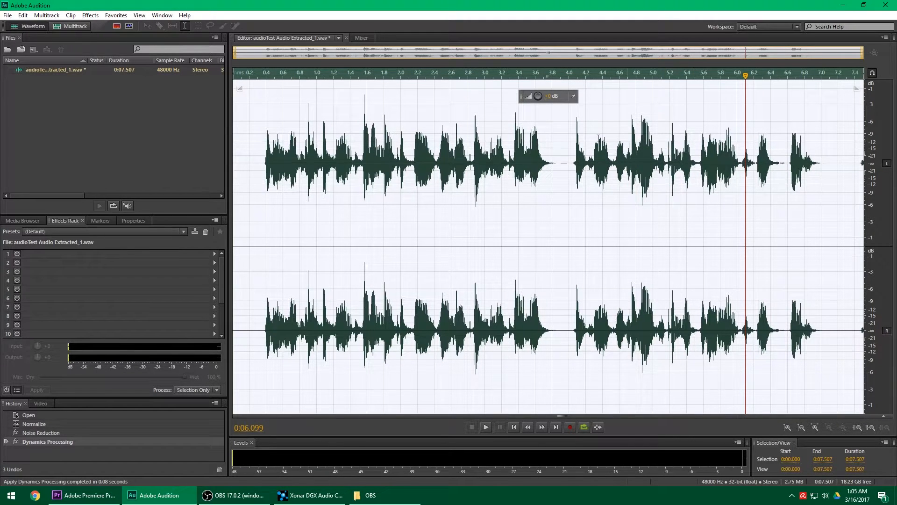
Apply a Hard Limiter with a maximum amplitude of -3.0 dB and 0.0 dB input boost to the entire file.
{"action": "left_click", "coordinate": [558, 209]}
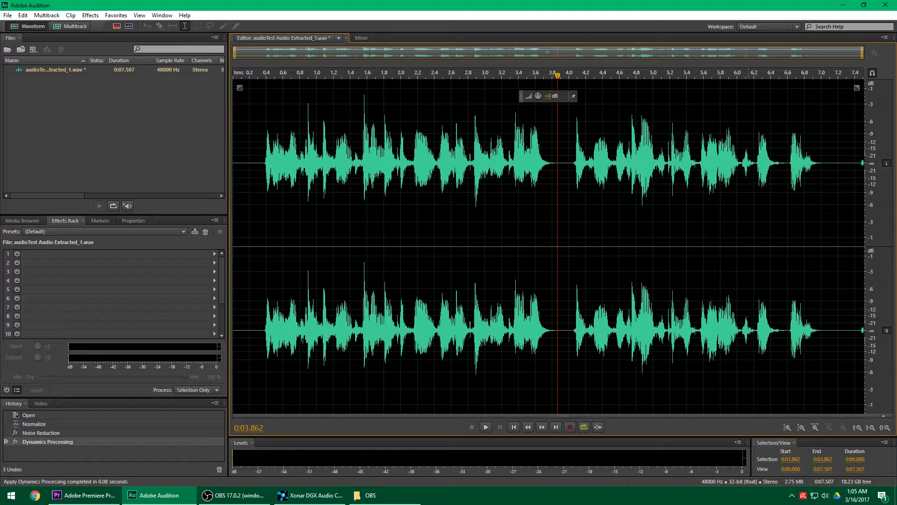
{"action": "left_click", "coordinate": [90, 15]}
{"action": "mouse_move", "coordinate": [86, 133]}
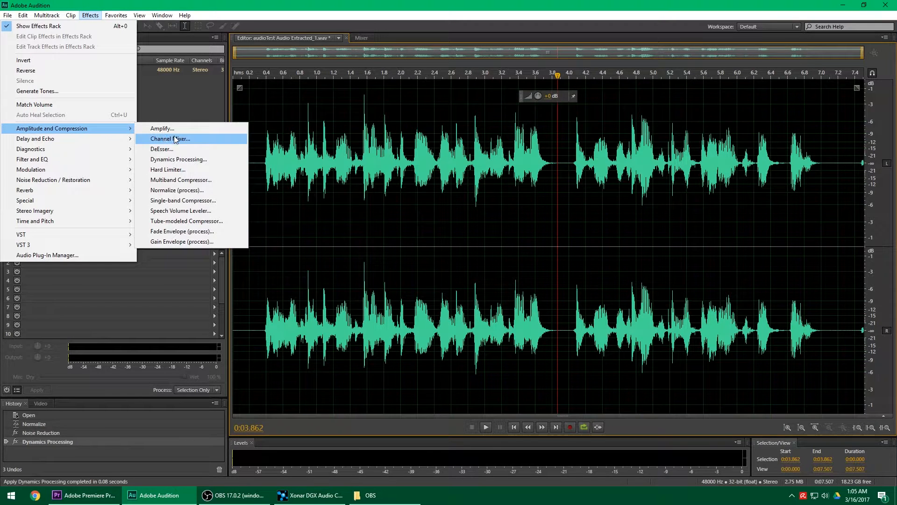
{"action": "left_click", "coordinate": [183, 170]}
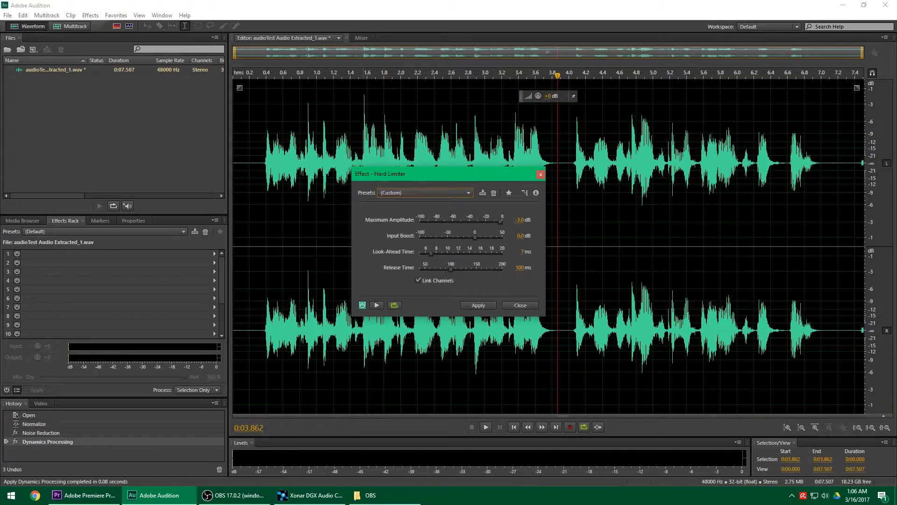
{"action": "key", "text": "ctrl+a"}
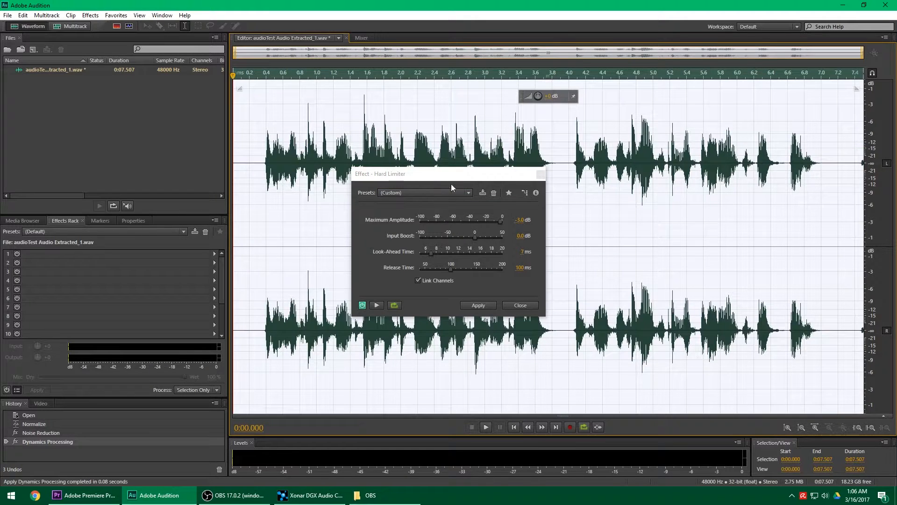
{"action": "left_click", "coordinate": [477, 305]}
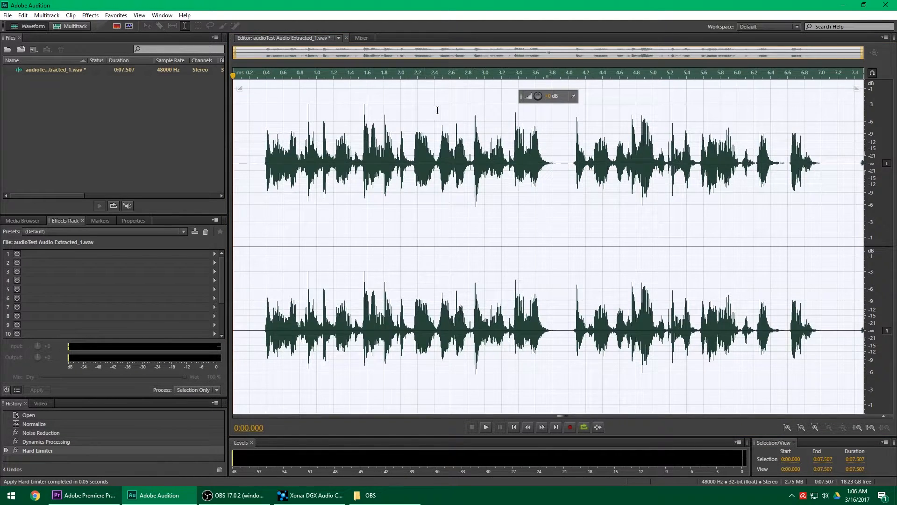
Normalize the entire hard-limited recording as a percentage, with all channels normalized equally.
{"action": "left_click", "coordinate": [451, 113]}
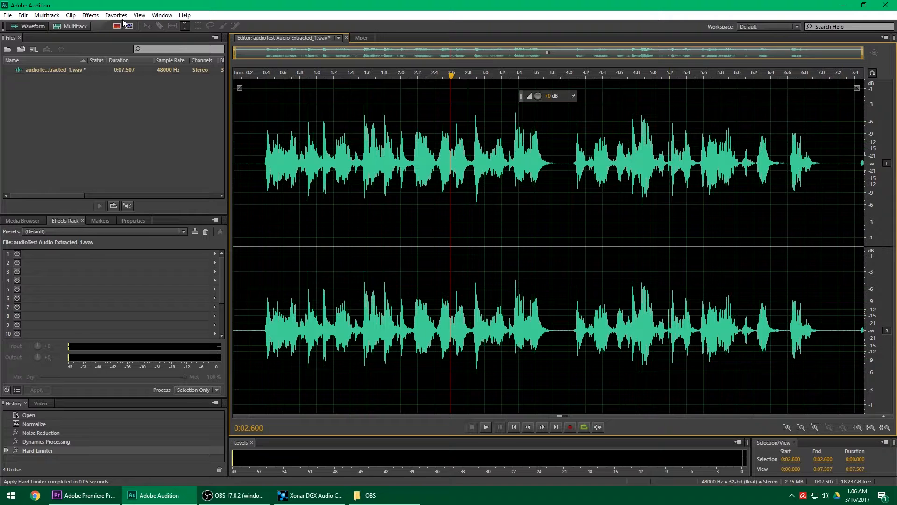
{"action": "left_click", "coordinate": [90, 15]}
{"action": "mouse_move", "coordinate": [92, 128]}
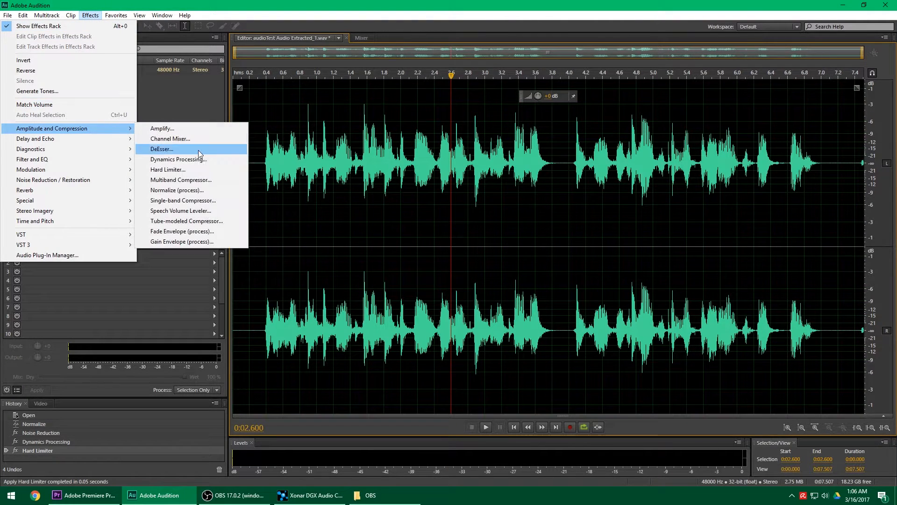
{"action": "left_click", "coordinate": [191, 190]}
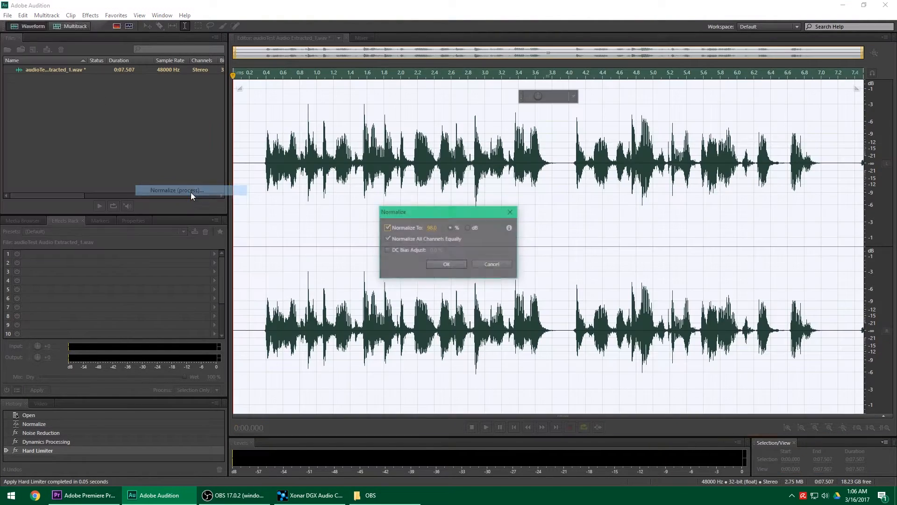
{"action": "left_click", "coordinate": [439, 264]}
{"action": "left_click", "coordinate": [543, 238]}
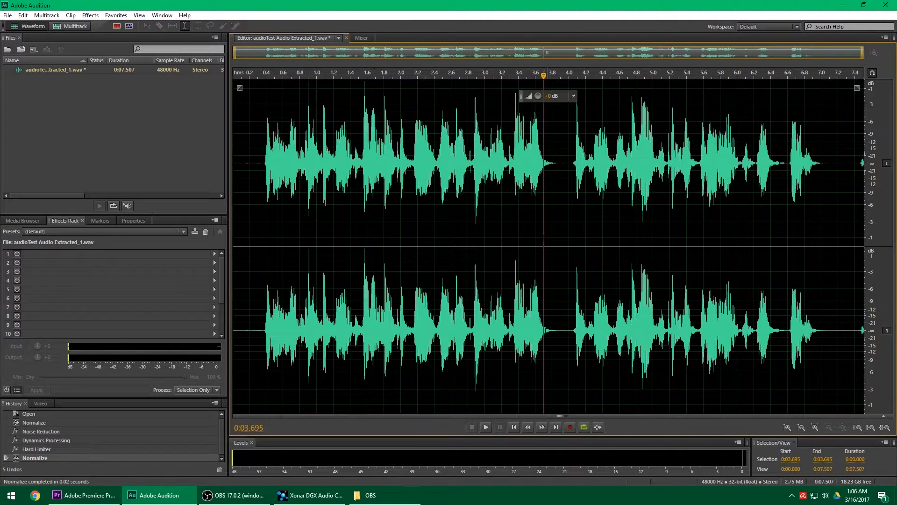
Play the normalized recording from the beginning to check how it sounds, and stop playback near the end.
{"action": "left_click", "coordinate": [515, 427]}
{"action": "left_click", "coordinate": [486, 427]}
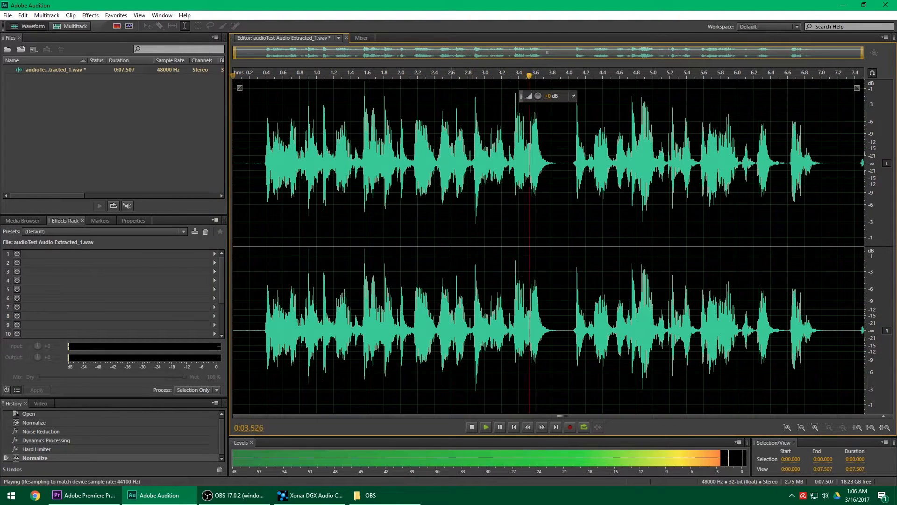
{"action": "left_click", "coordinate": [473, 426]}
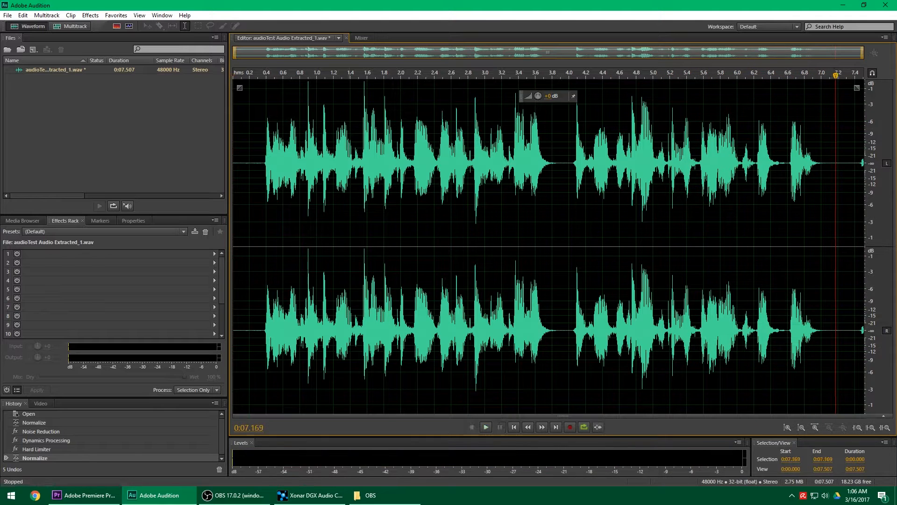
Compare the originally opened audio with the final normalized version by switching history states during playback, ending on the last Normalize state.
{"action": "left_click", "coordinate": [32, 414]}
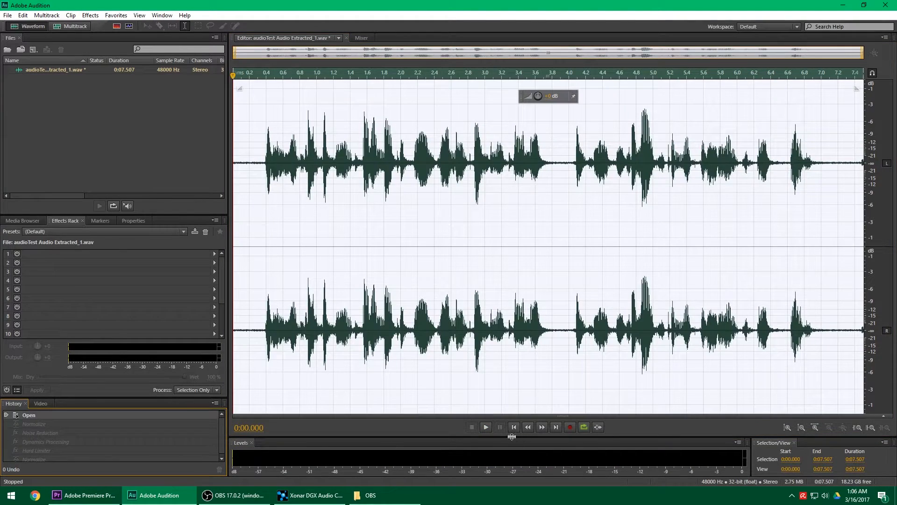
{"action": "left_click", "coordinate": [485, 426]}
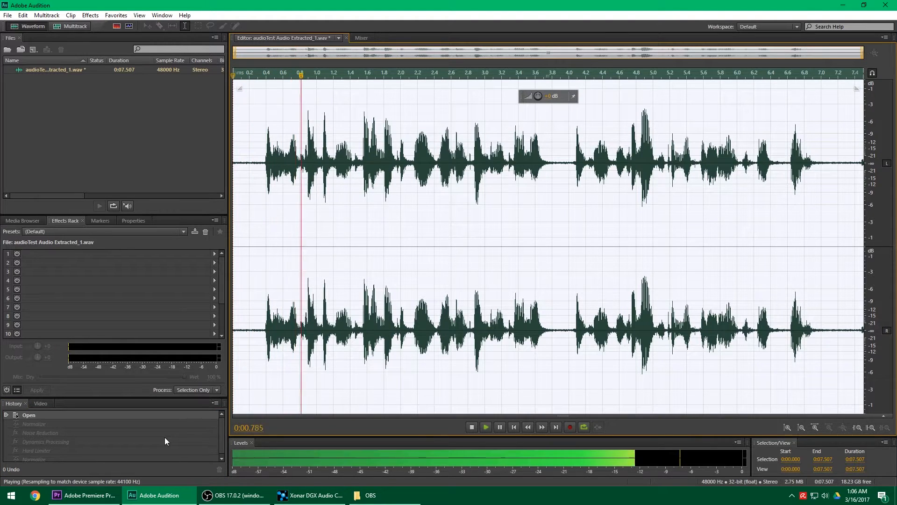
{"action": "scroll", "coordinate": [195, 423], "scroll_direction": "down", "scroll_amount": 1}
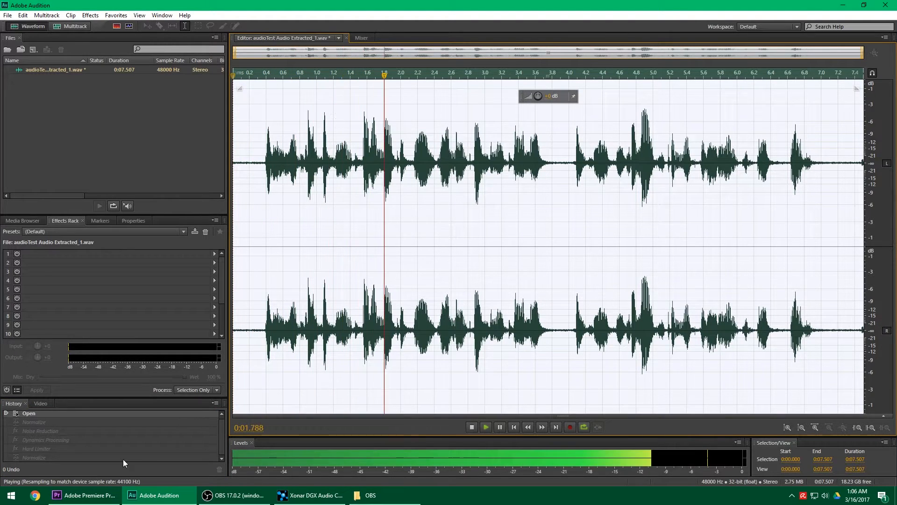
{"action": "left_click", "coordinate": [40, 457]}
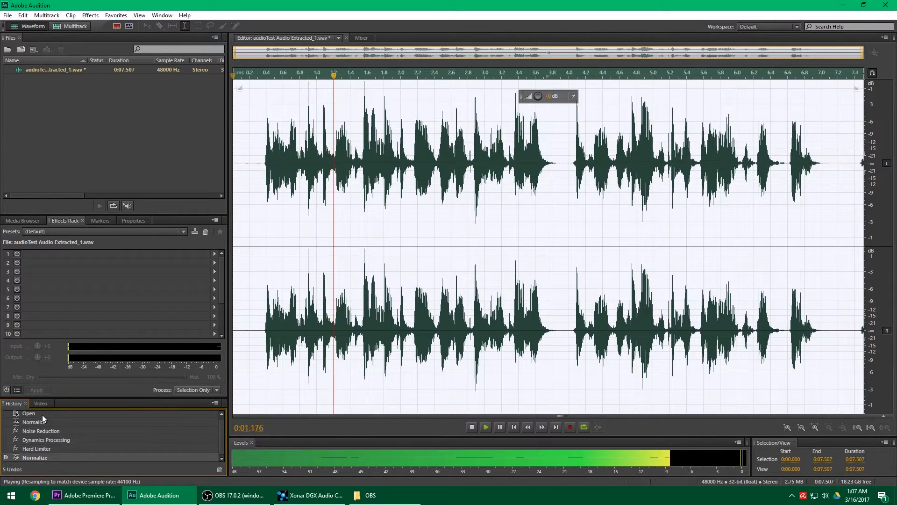
{"action": "left_click", "coordinate": [42, 414]}
{"action": "left_click", "coordinate": [35, 458]}
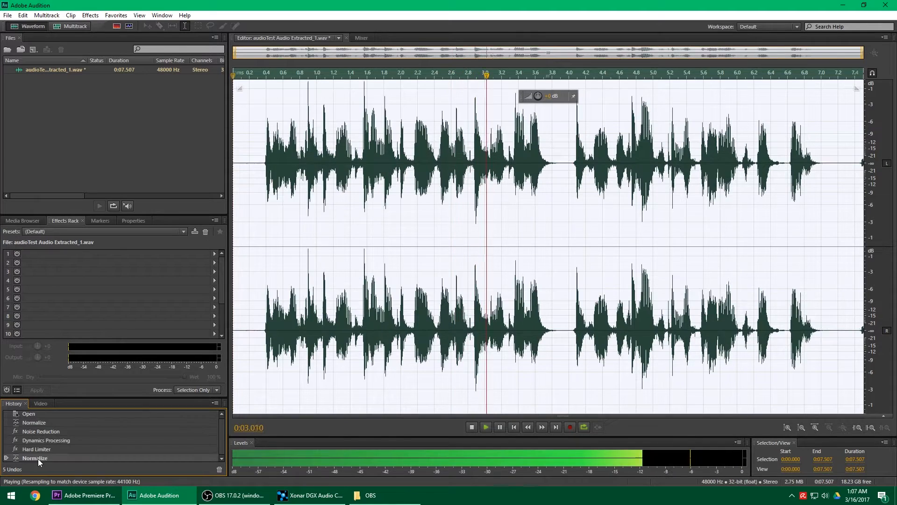
{"action": "left_click", "coordinate": [472, 427]}
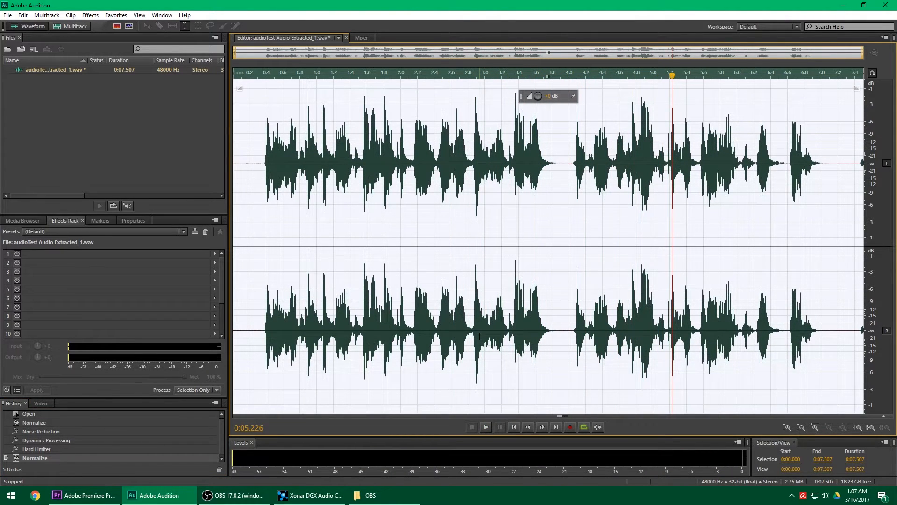